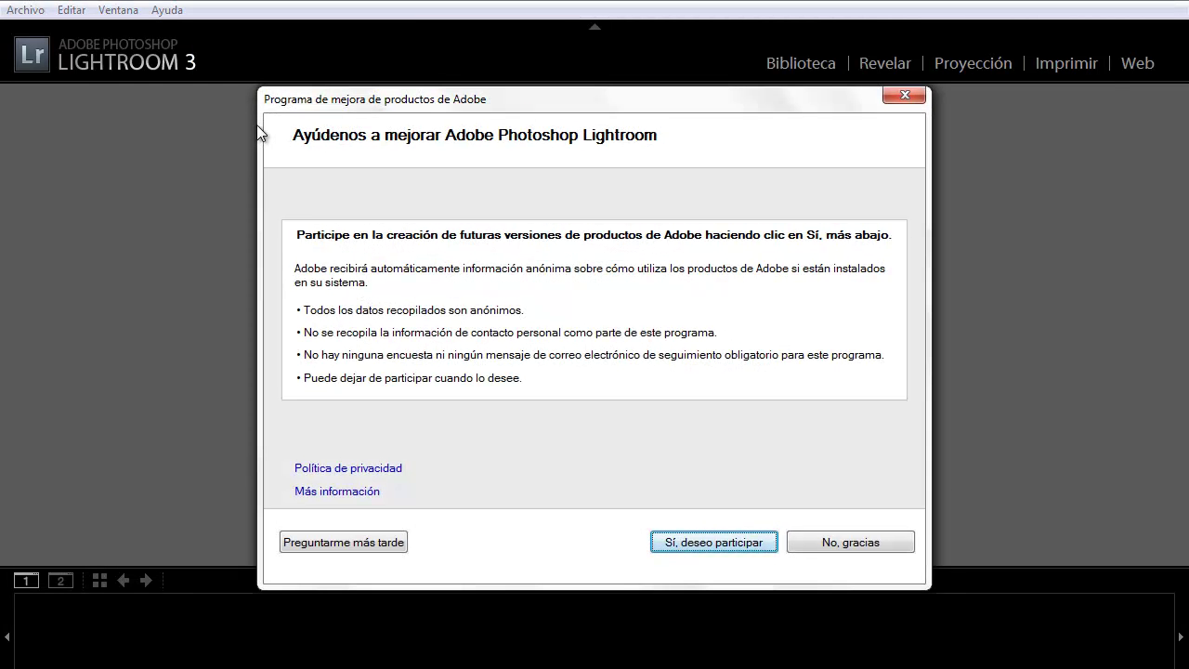
Accept Adobe's product improvement program ('Sí, deseo participar') and dismiss the dialog with Hecho
left_click(718, 543)
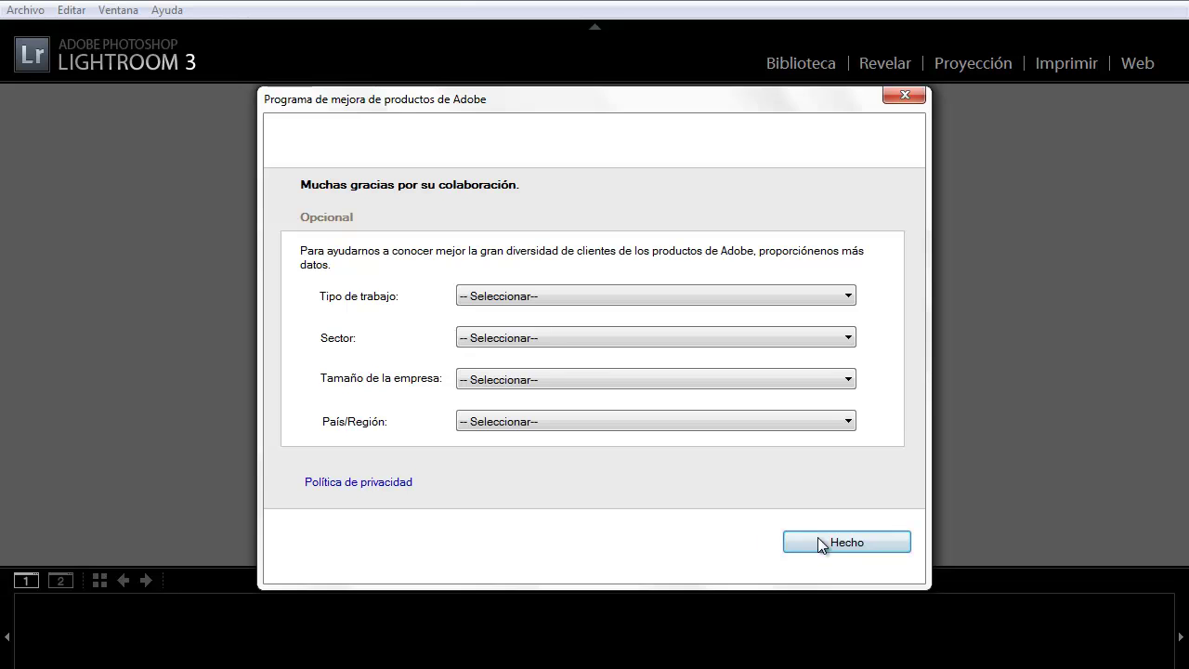
left_click(817, 540)
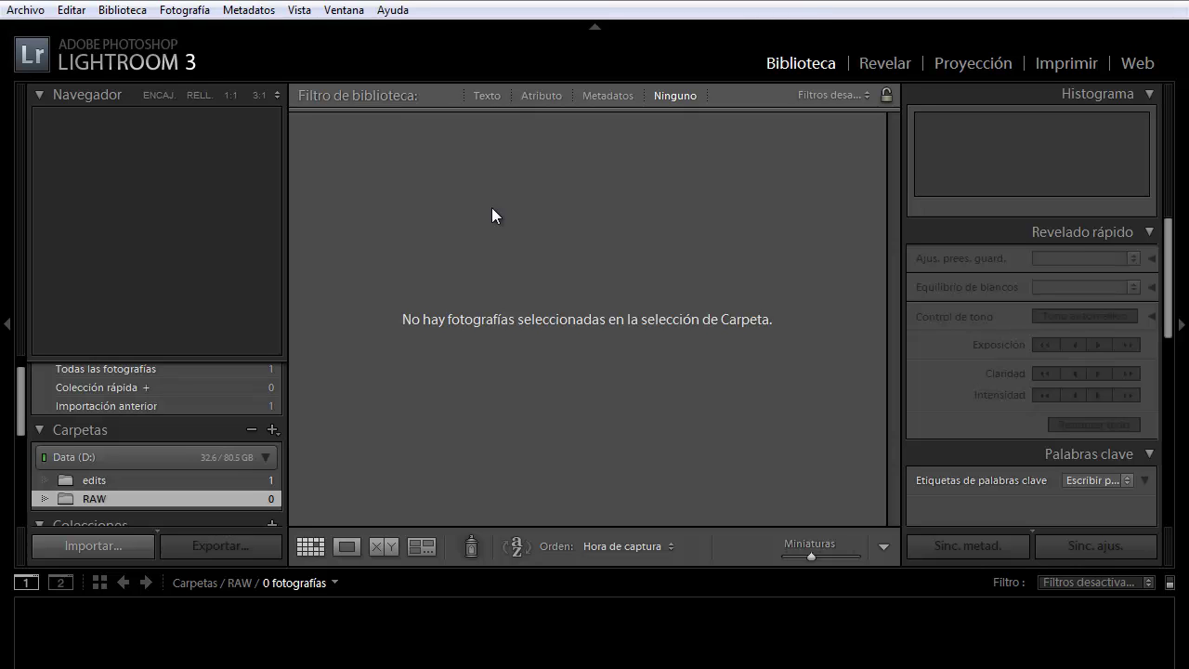
Open Ayuda > Las cinco reglas and advance the tour to step 3, 'Tira de diapositivas'
left_click(392, 10)
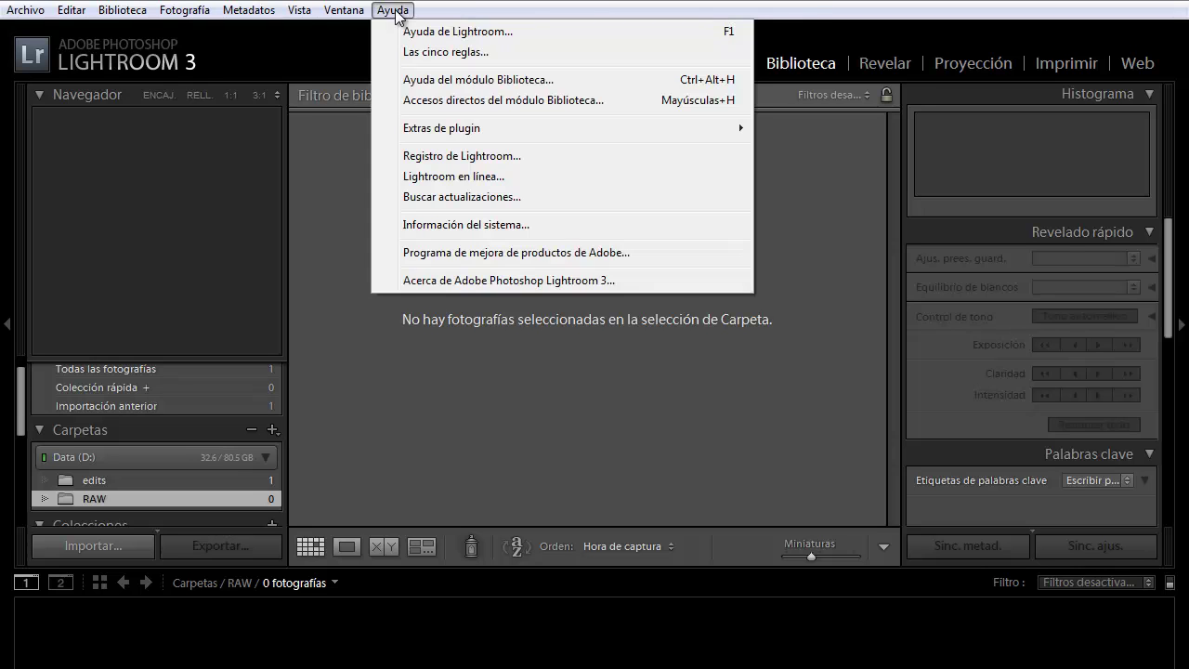
left_click(424, 52)
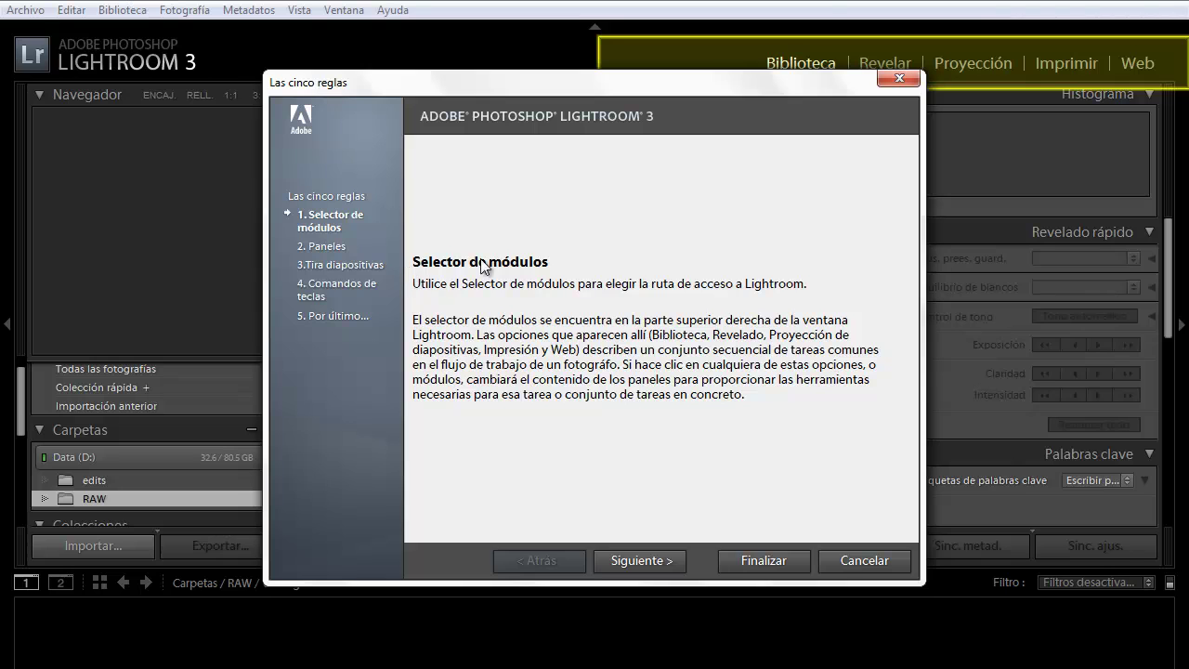
left_click_drag(628, 89, 564, 143)
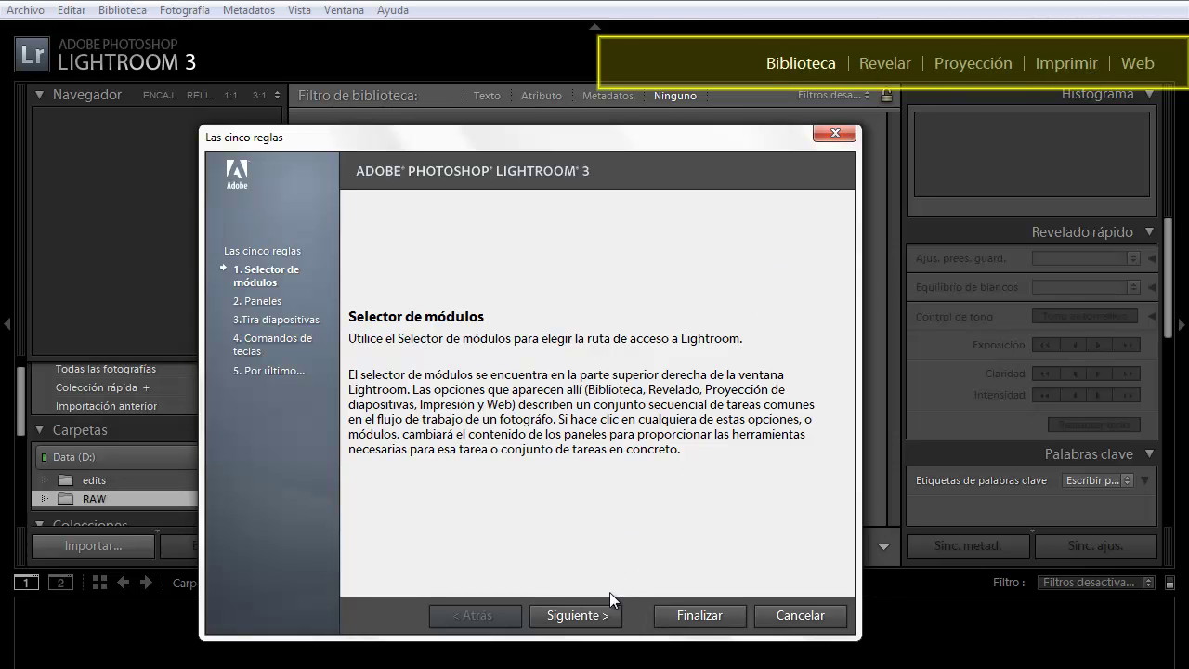
left_click(600, 615)
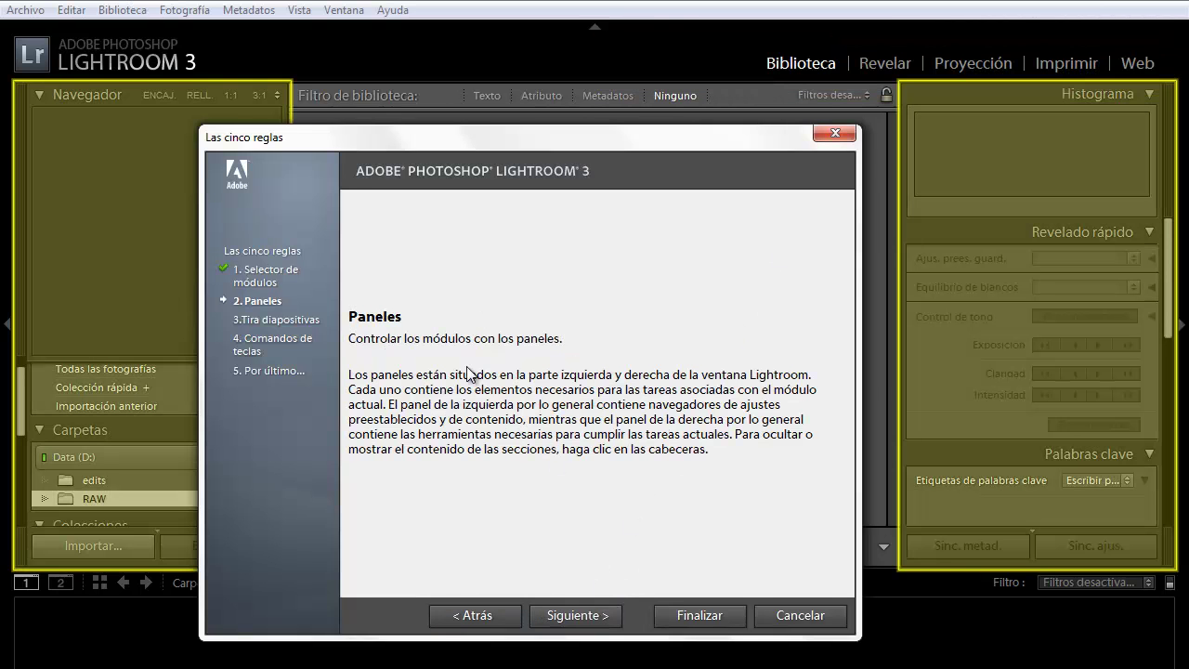
mouse_move(422, 135)
left_mouse_down()
mouse_move(505, 61)
mouse_move(491, 59)
left_mouse_up()
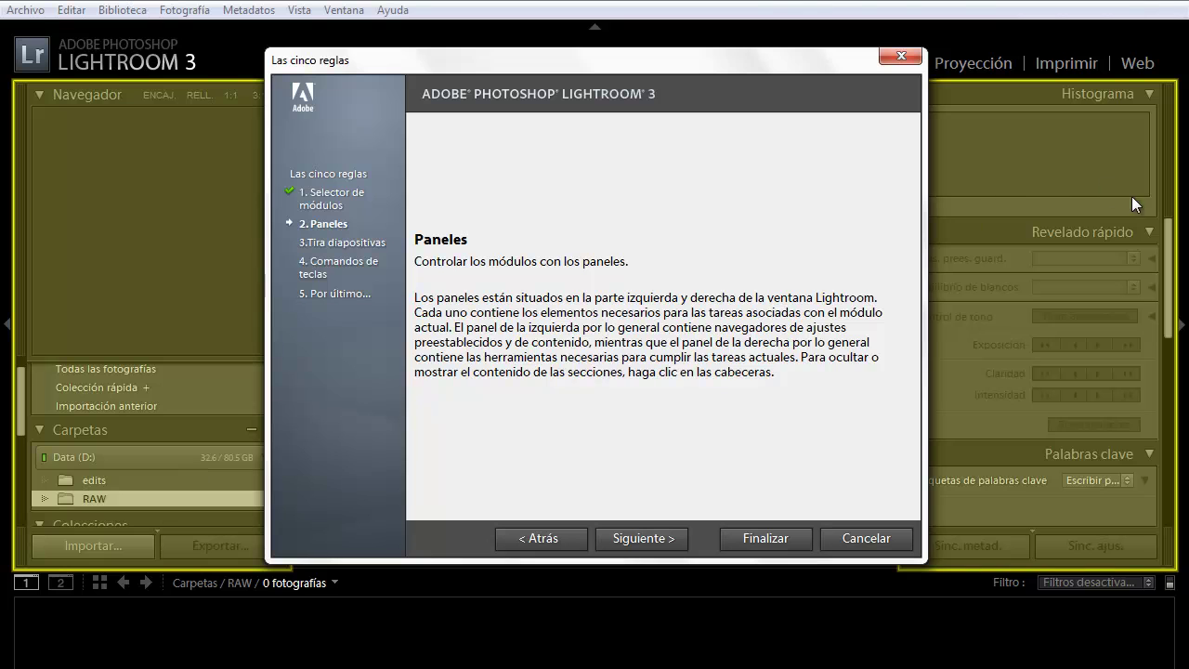
left_click(670, 543)
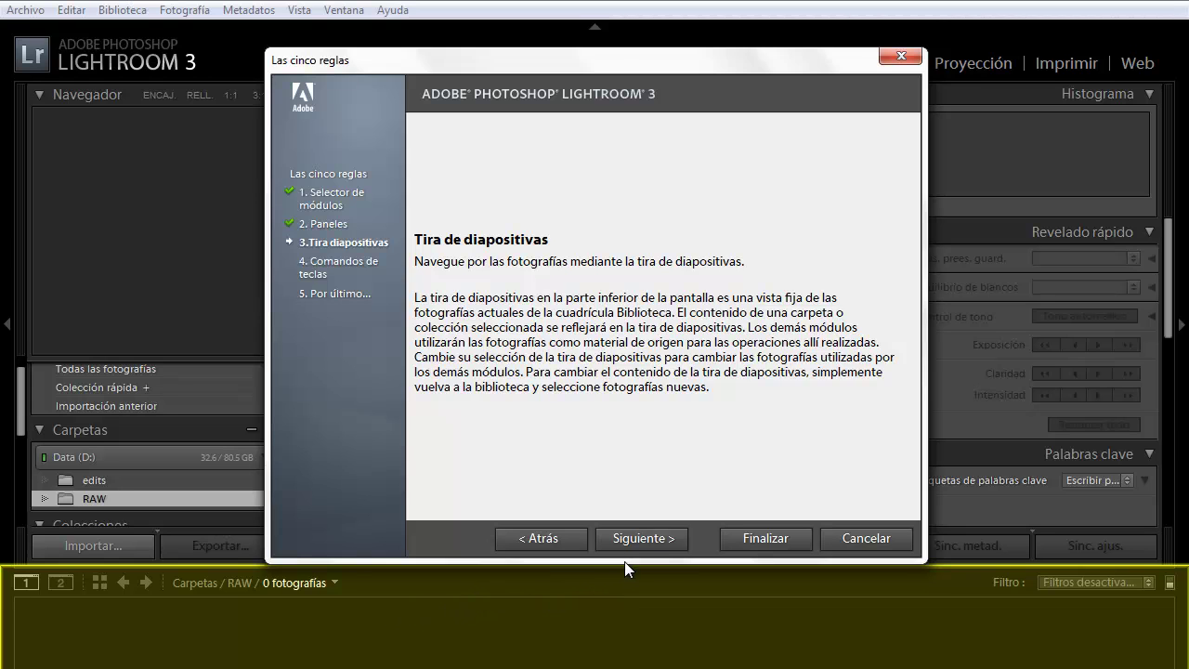
Advance past the keyboard shortcuts page to 'Por último...' and click Finalizar
left_click(634, 540)
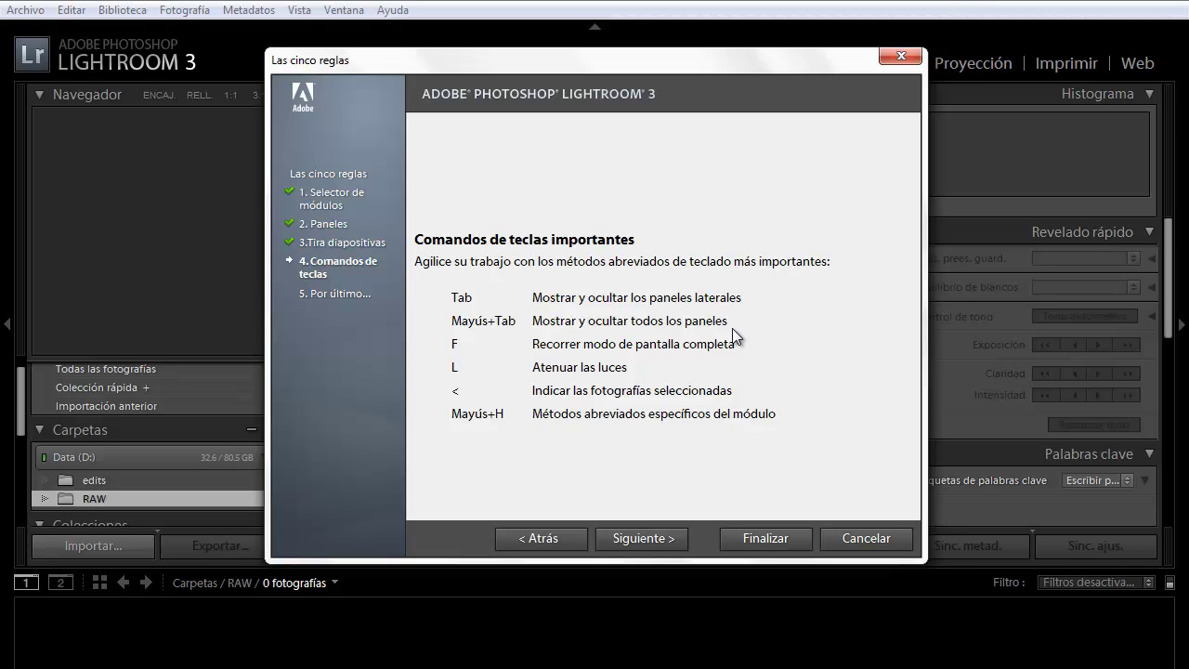
left_click(623, 536)
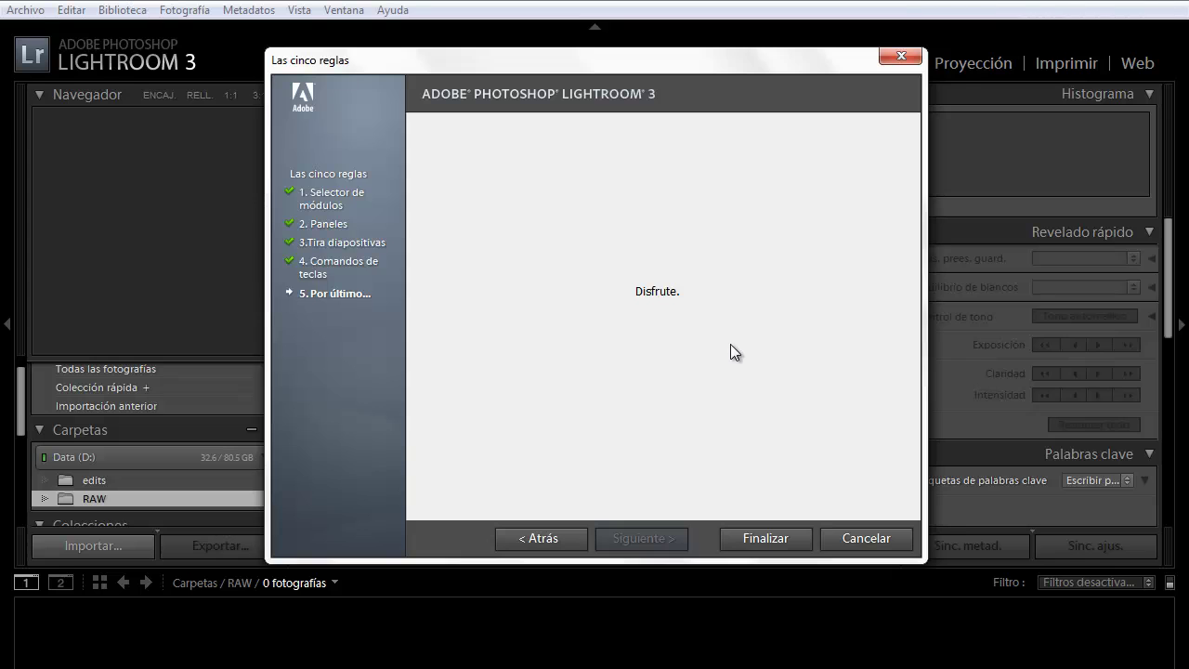
left_click(760, 539)
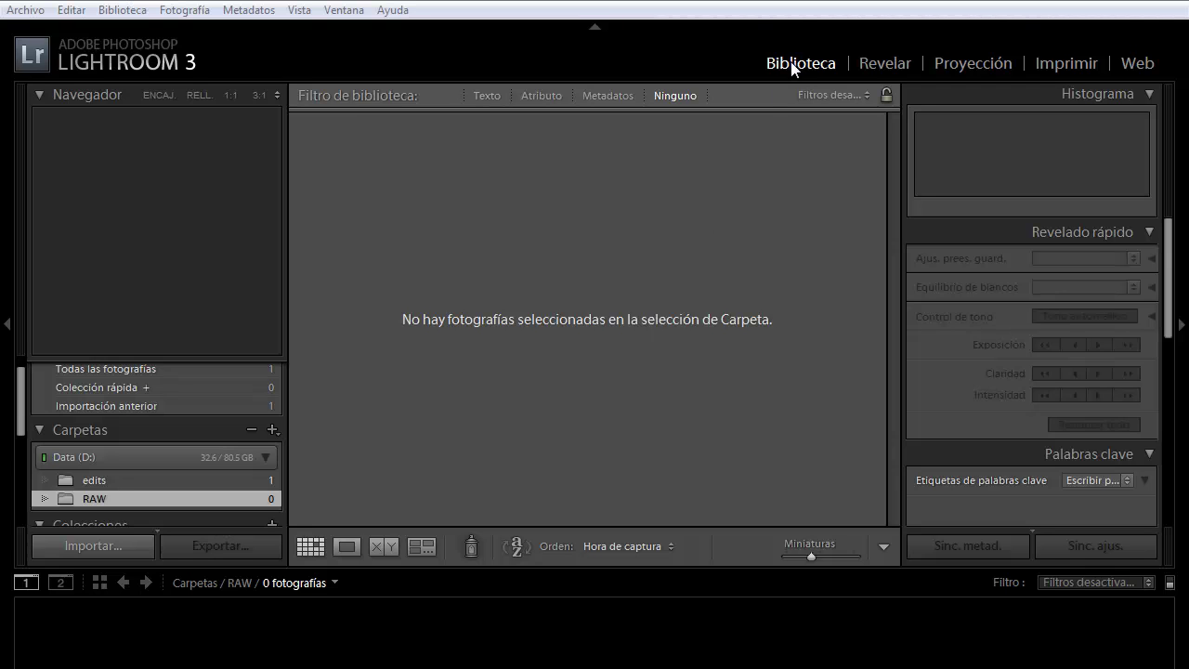
Open the Import dialog with the RAW folder on Data (D:) as source
left_click(107, 548)
left_click(107, 547)
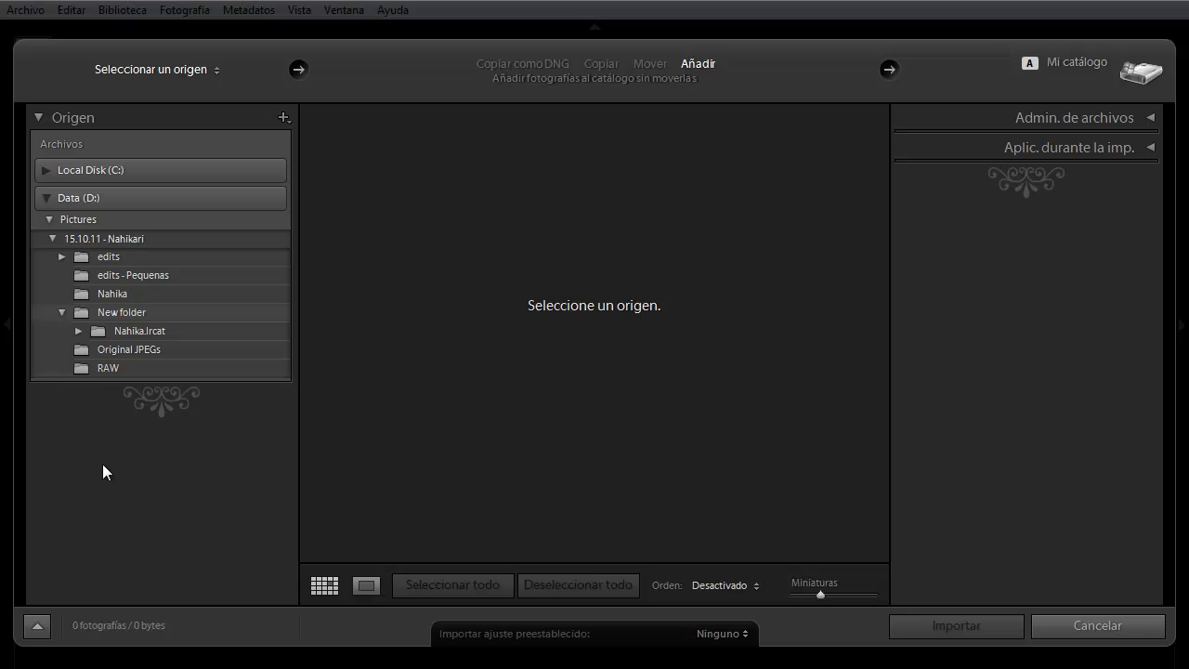
left_click(116, 368)
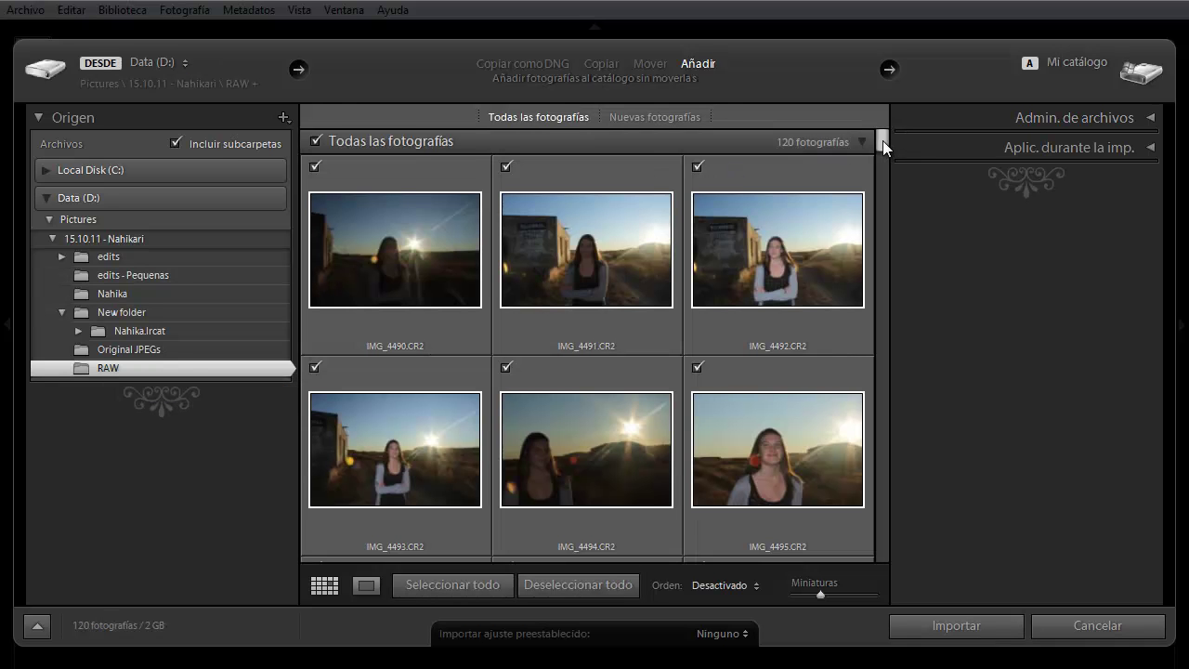
left_click_drag(882, 140, 888, 192)
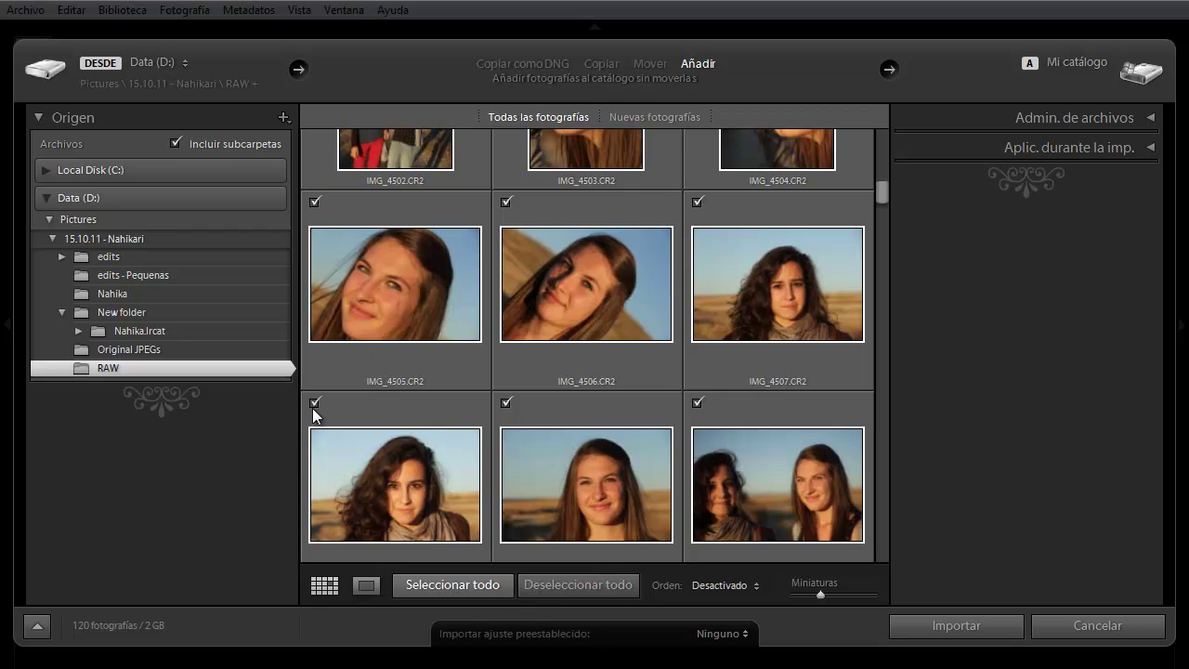
Deselect all photos and check only IMG_4508.CR2 for import
left_click(543, 580)
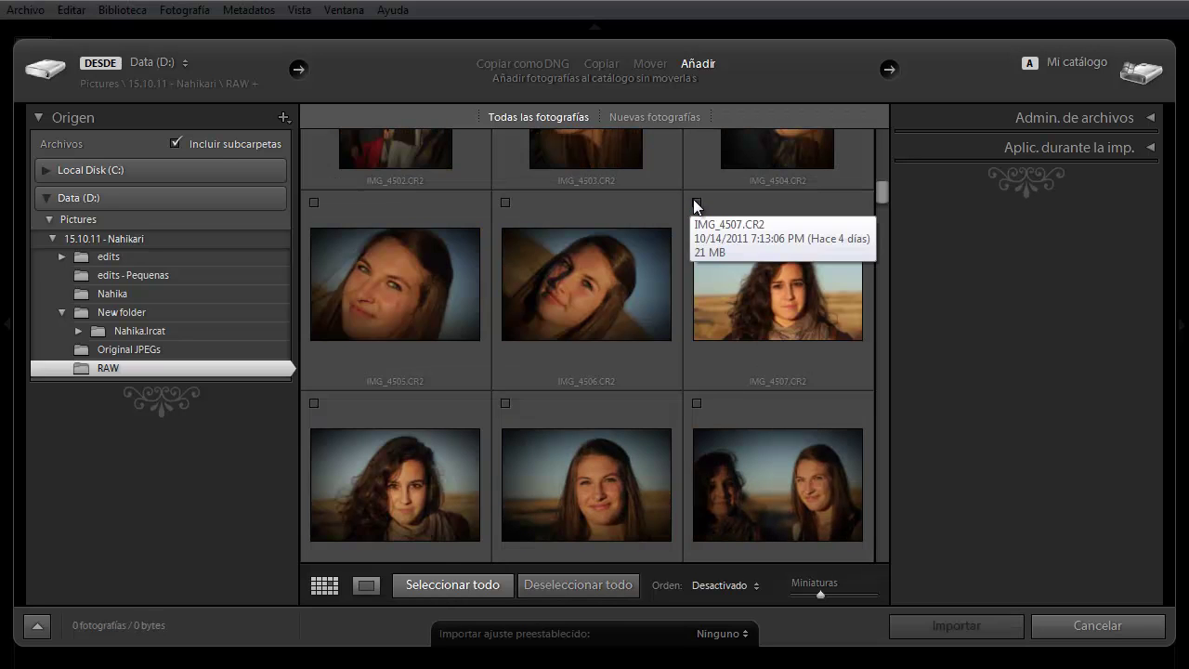
left_click(696, 201)
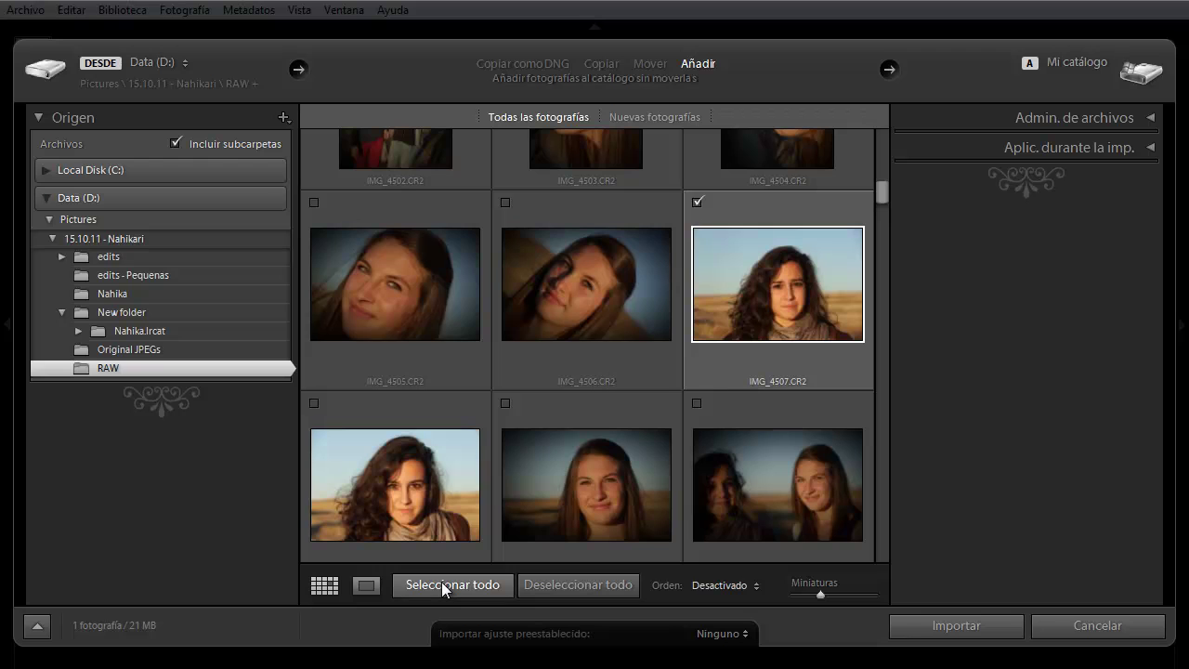
left_click(698, 198)
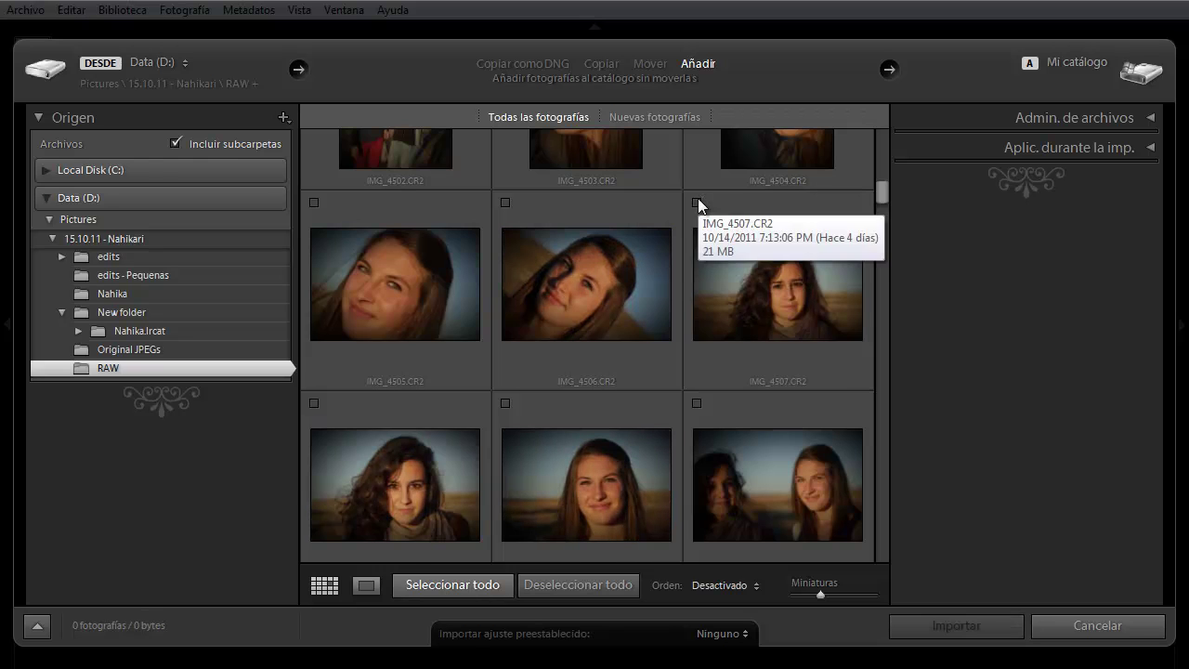
left_click(315, 402)
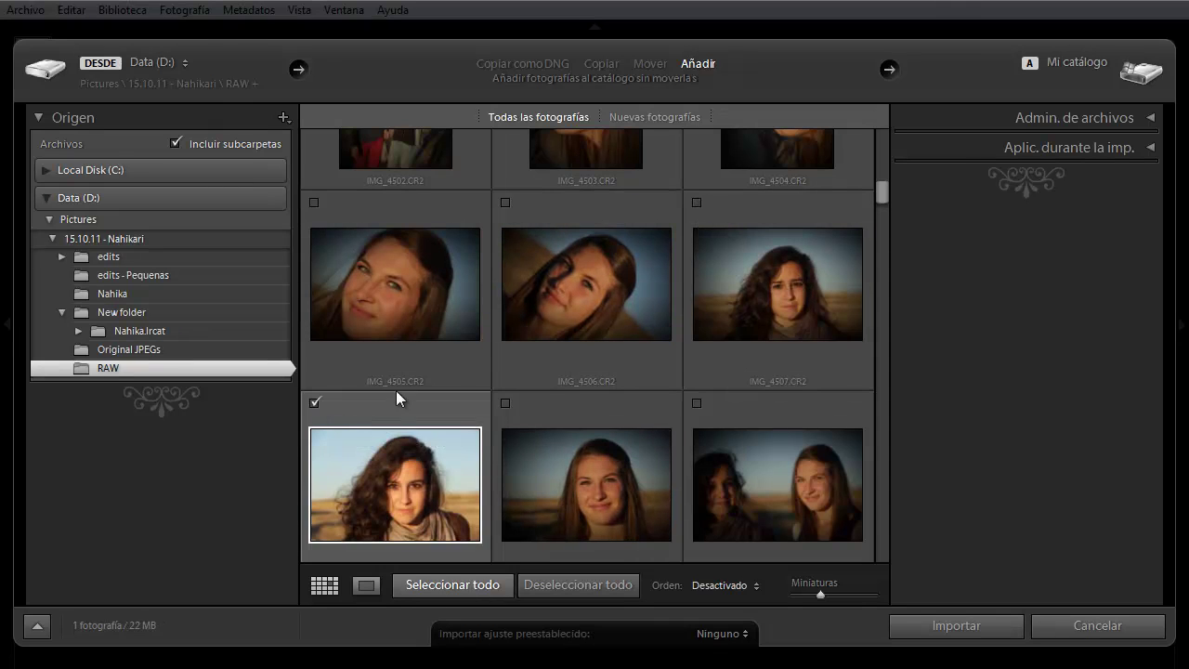
Import IMG_4508.CR2 and switch to the Revelar module
left_click(936, 628)
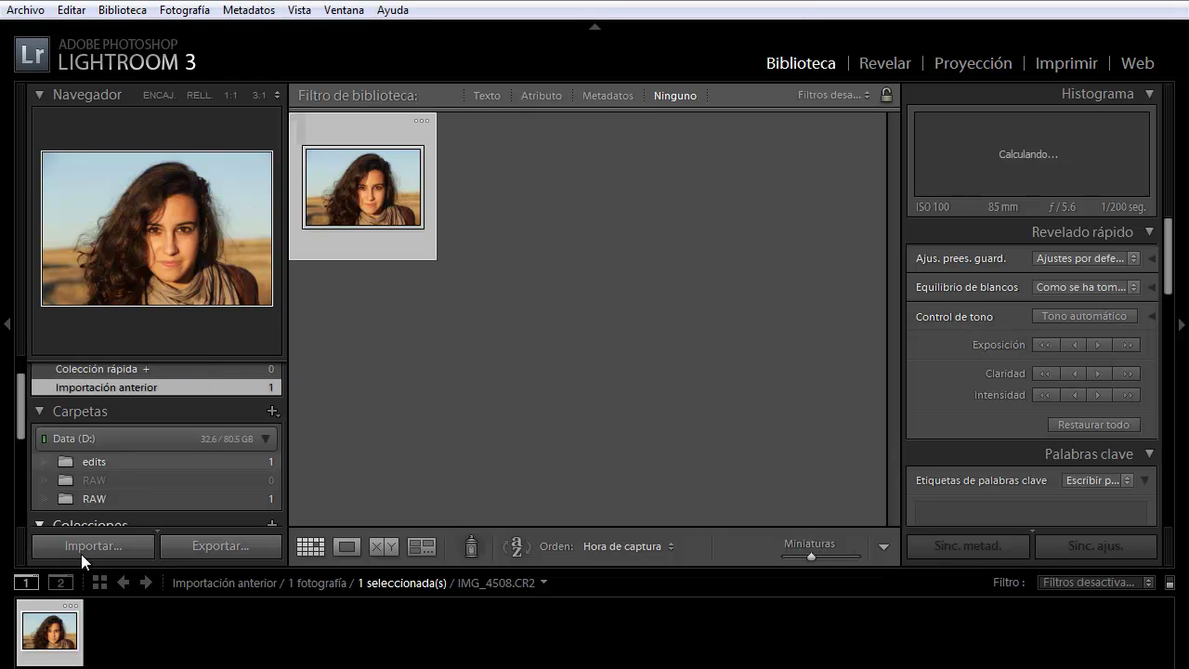
mouse_move(362, 186)
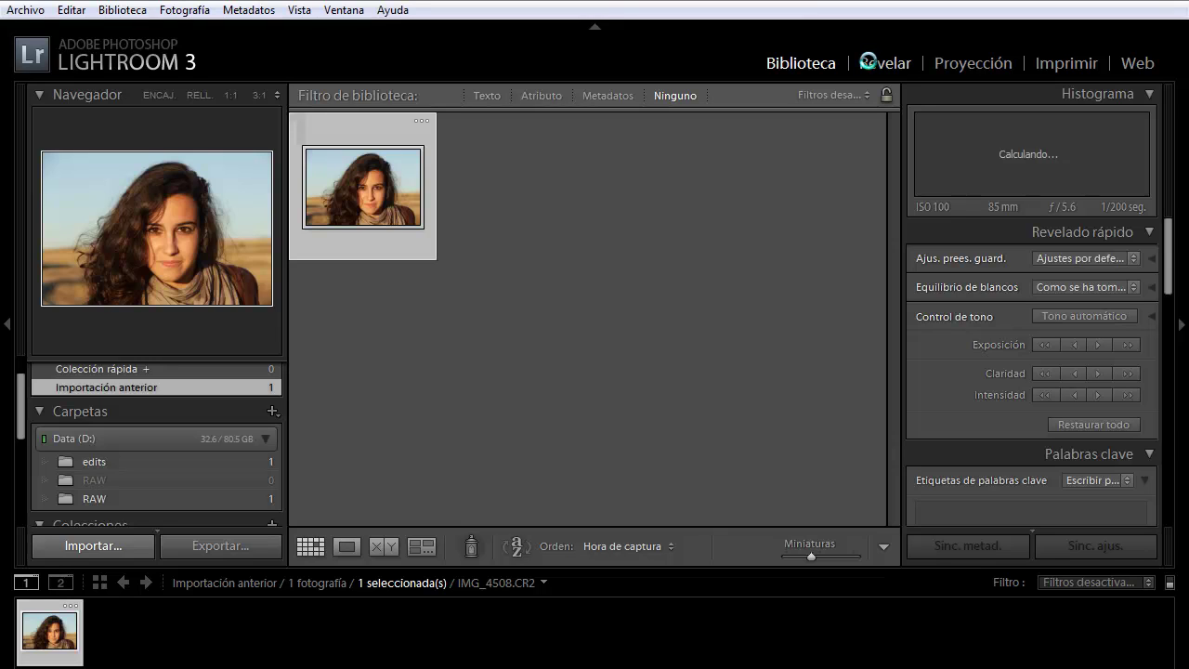
left_click(867, 62)
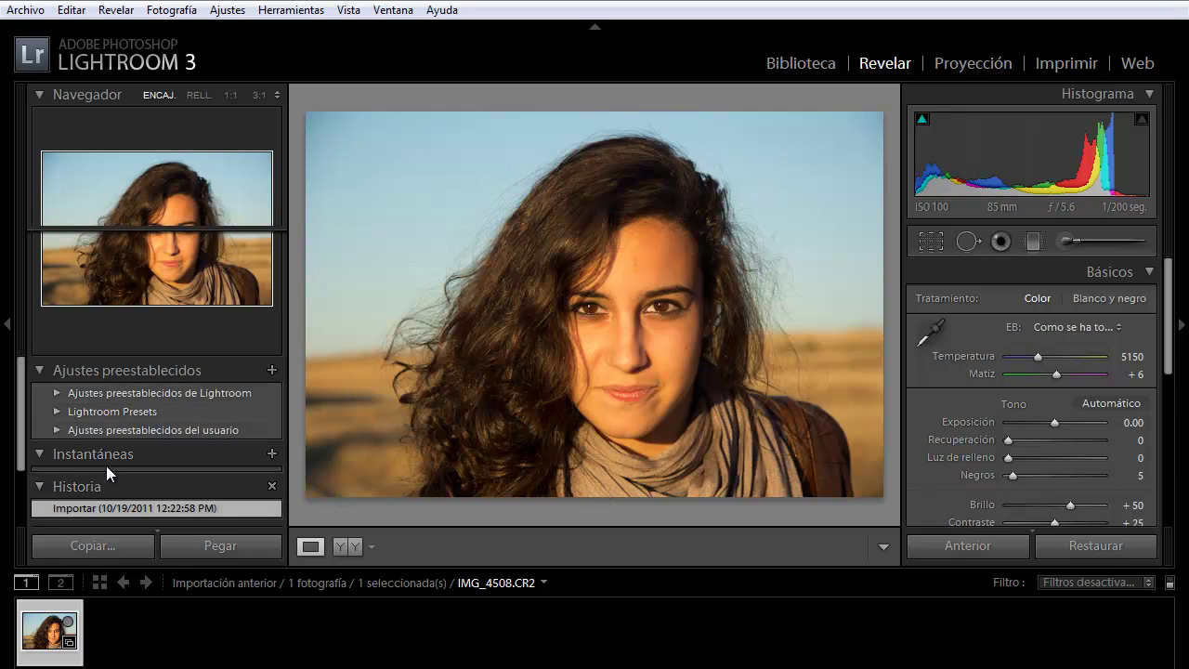
Apply the B&W Alto contraste preset, then Restaurar the portrait to its original colour
left_click(53, 393)
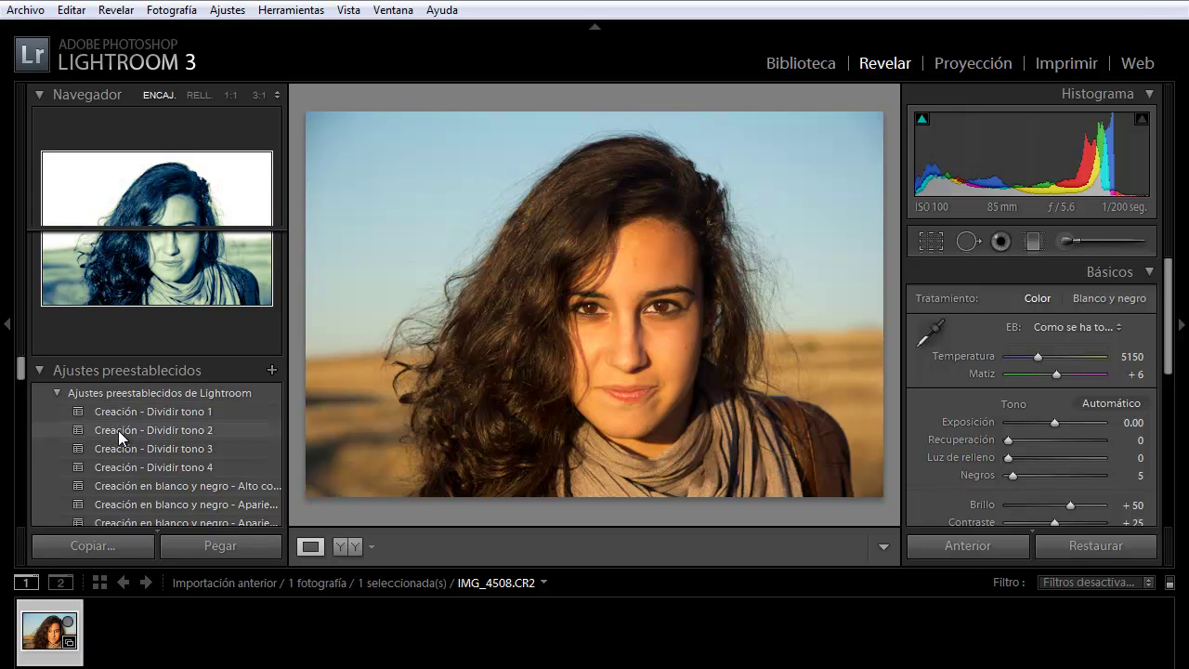
left_click(138, 493)
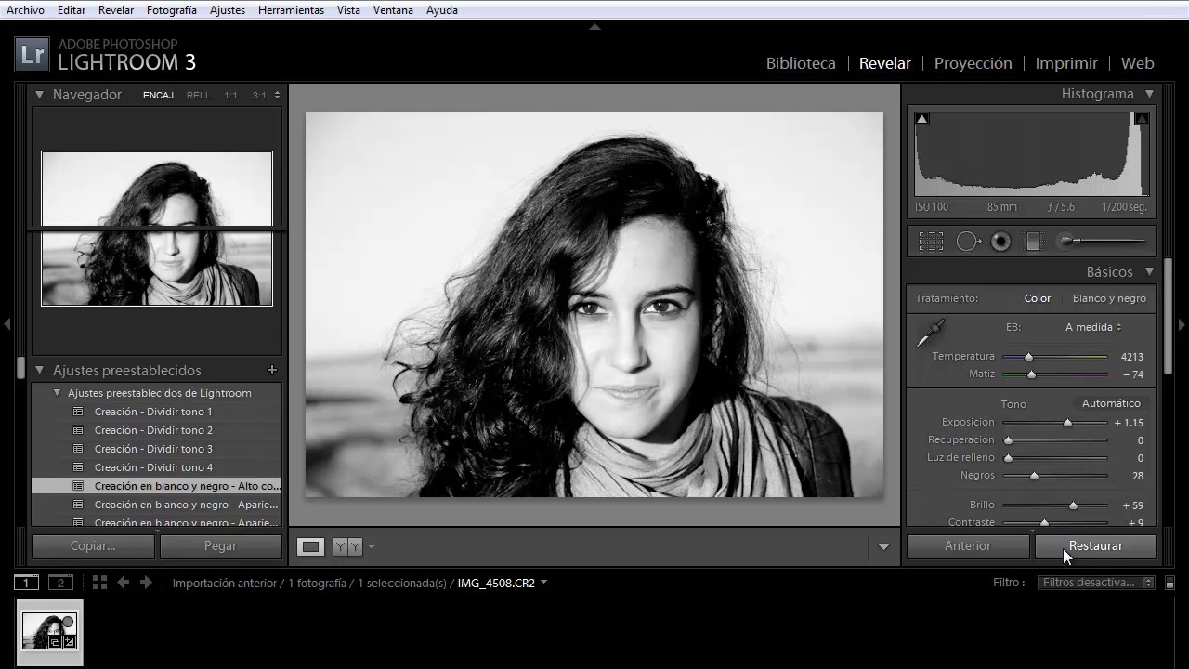
left_click(1063, 548)
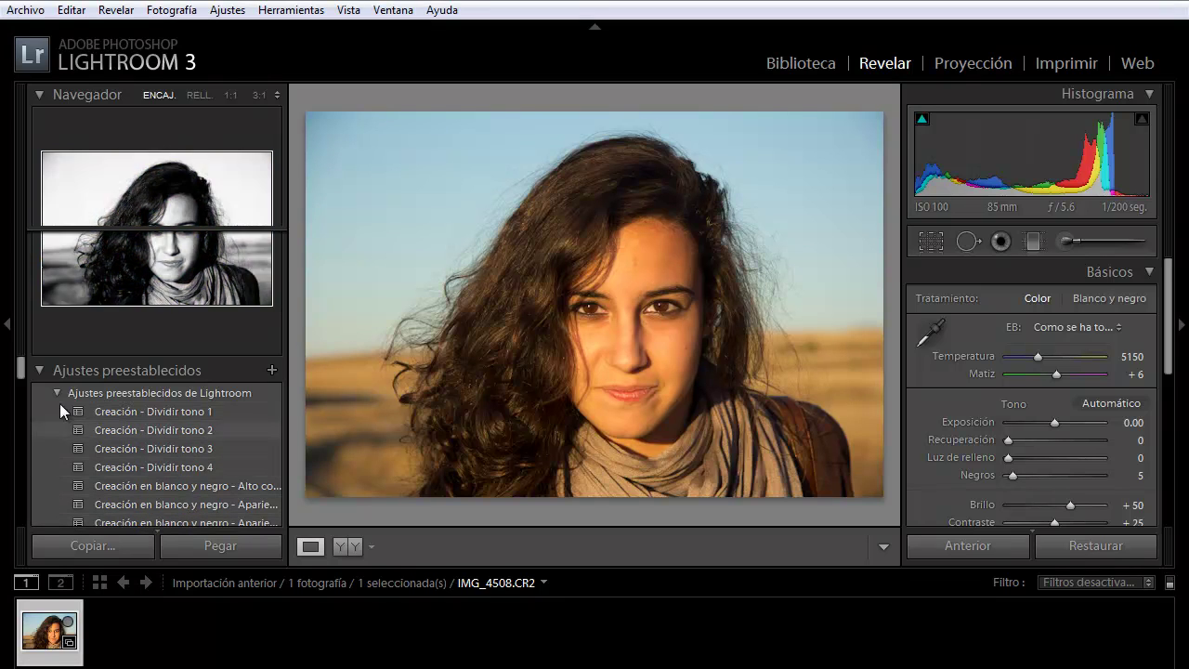
Try the Curva de tonos Plana and medium-high contrast presets, then Restaurar to defaults
left_click_drag(24, 369, 25, 387)
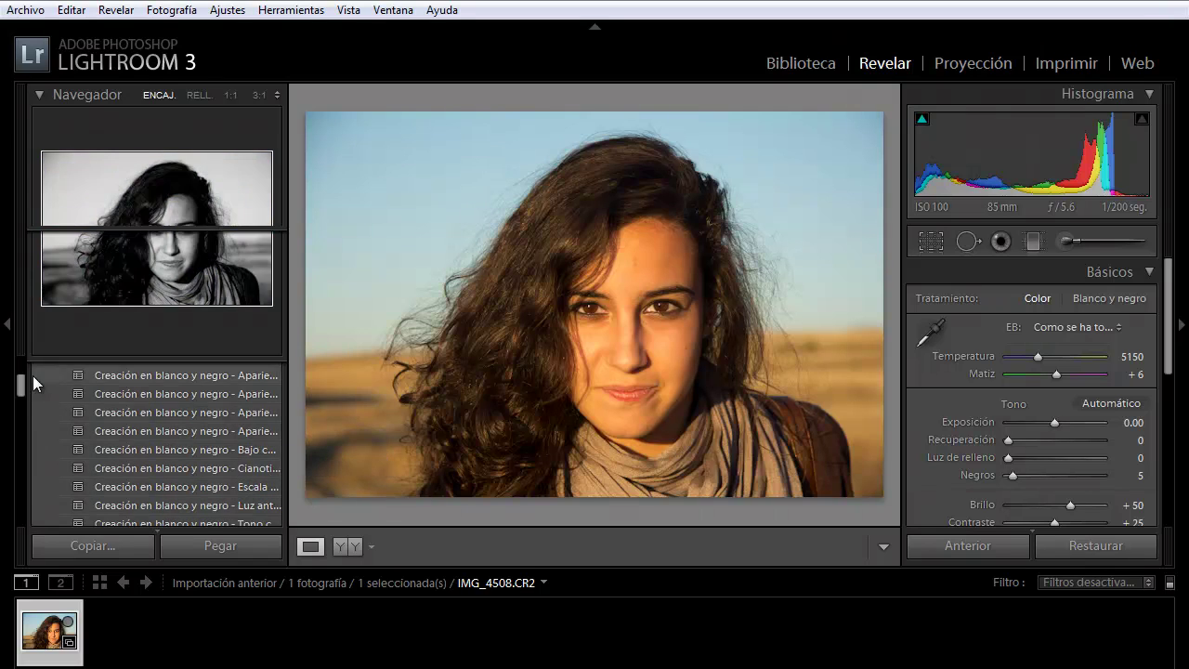
left_click_drag(20, 387, 20, 385)
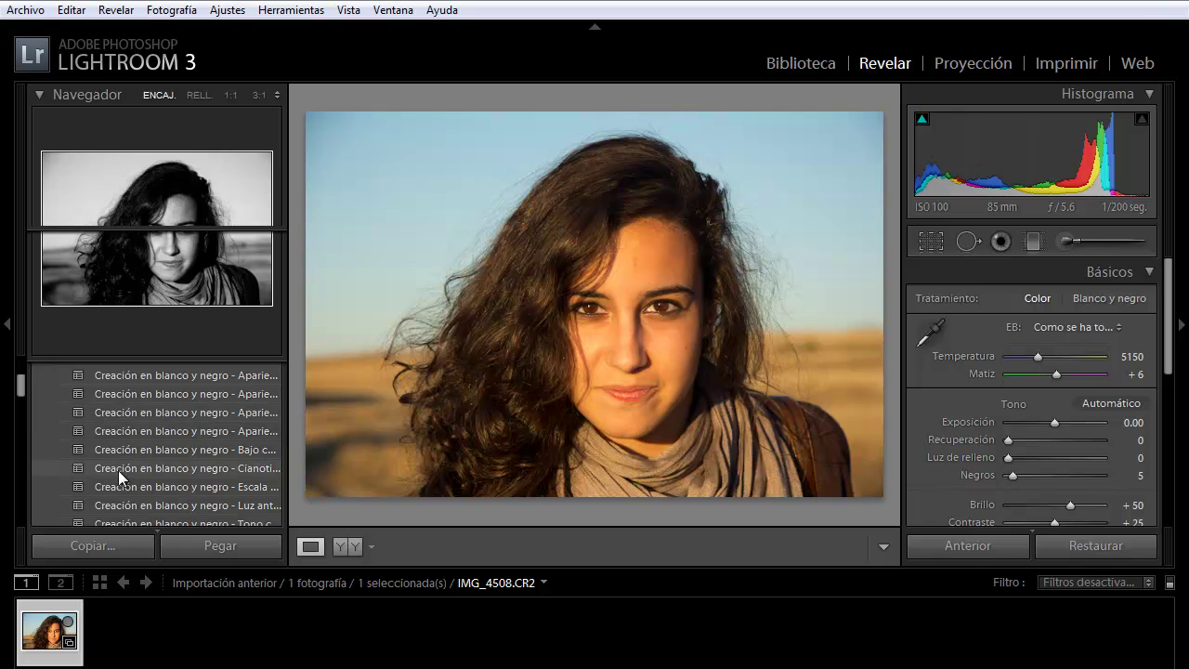
left_click(17, 389)
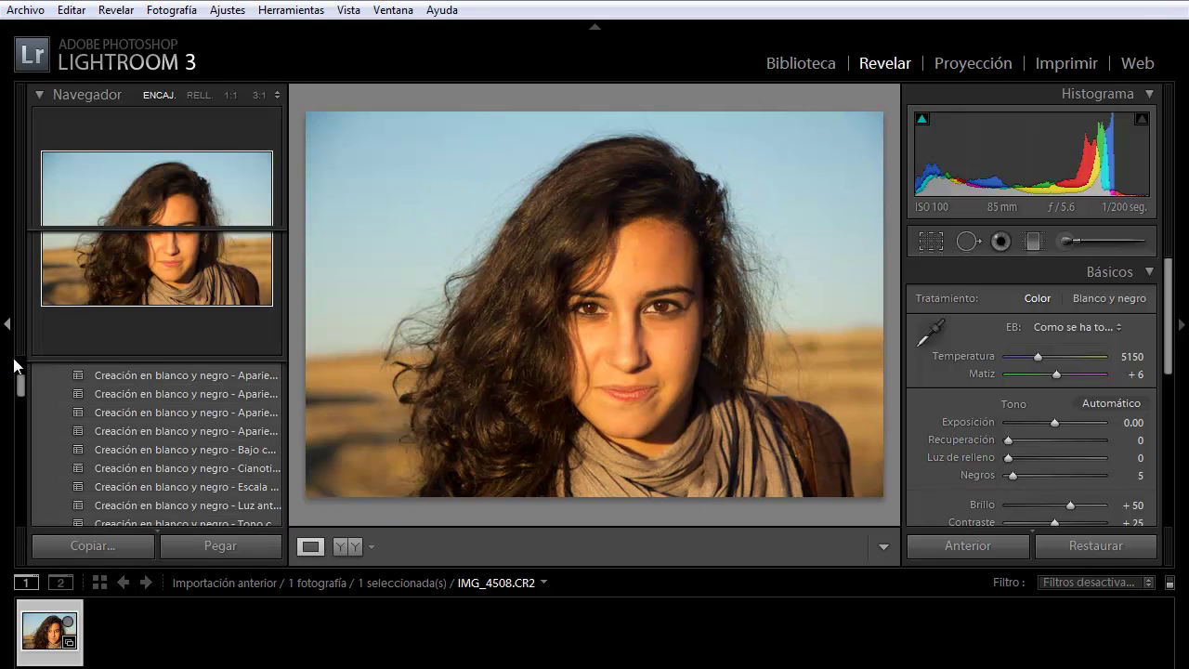
left_click_drag(20, 384, 28, 432)
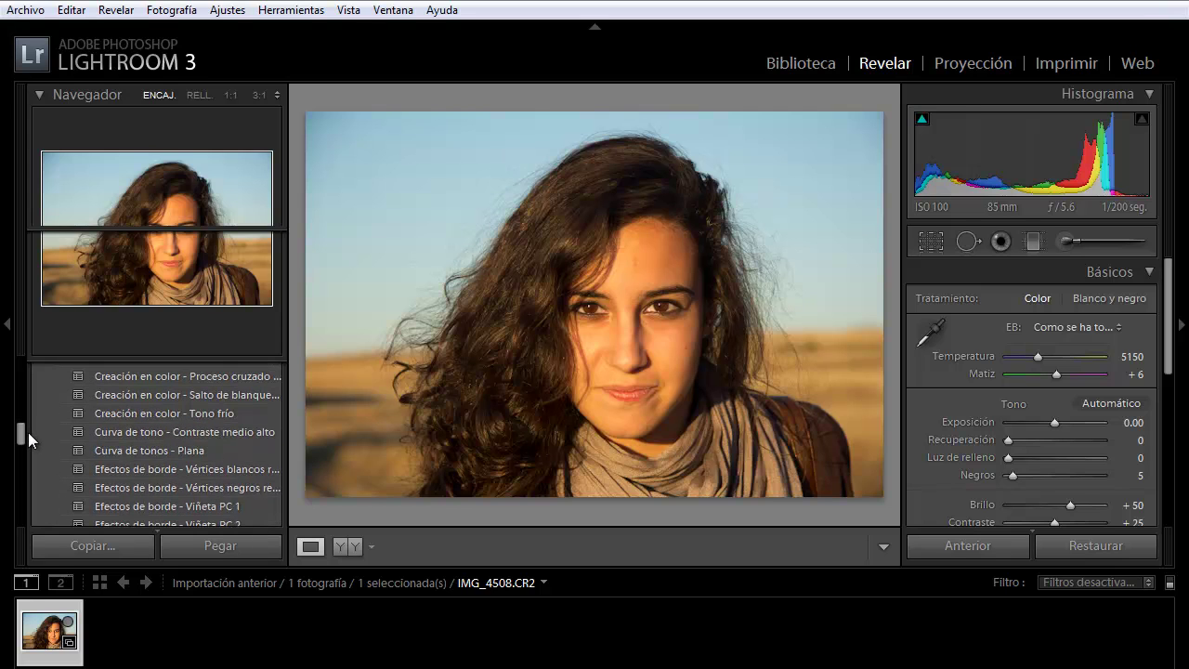
left_click(149, 451)
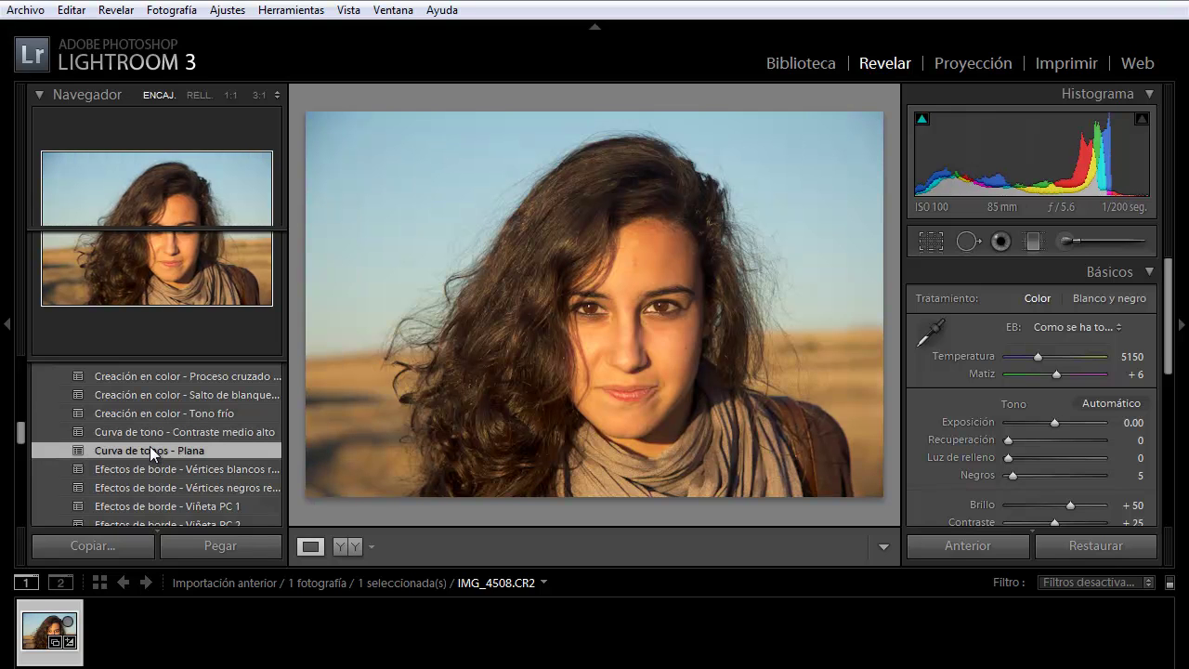
left_click(156, 430)
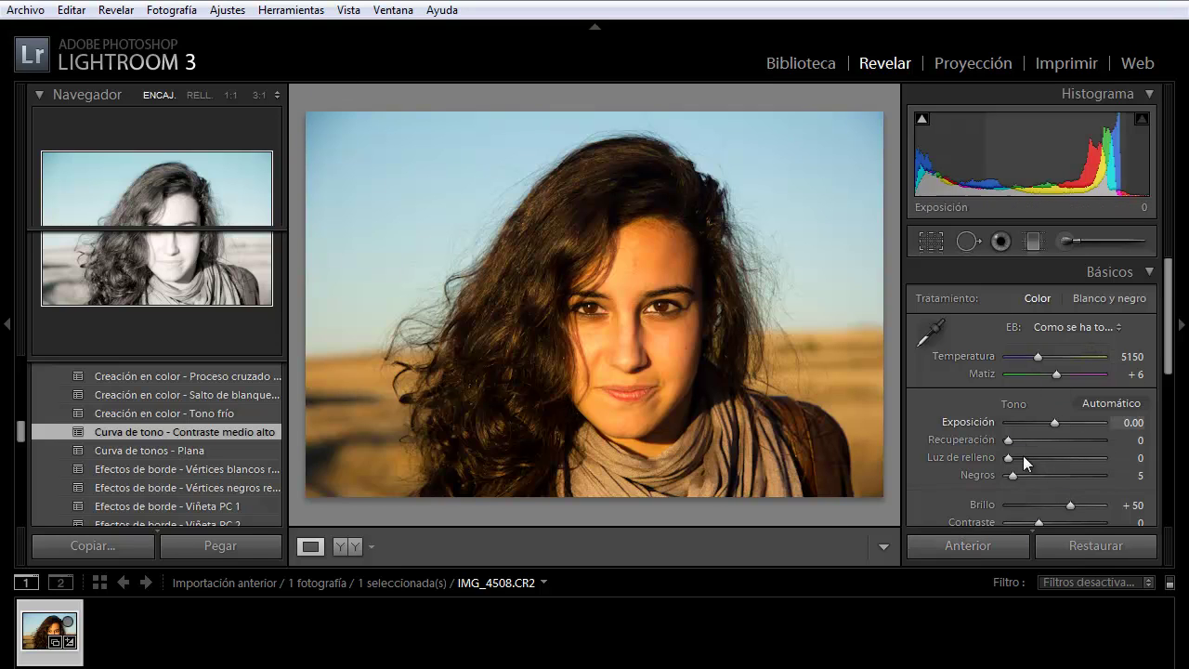
left_click(1104, 555)
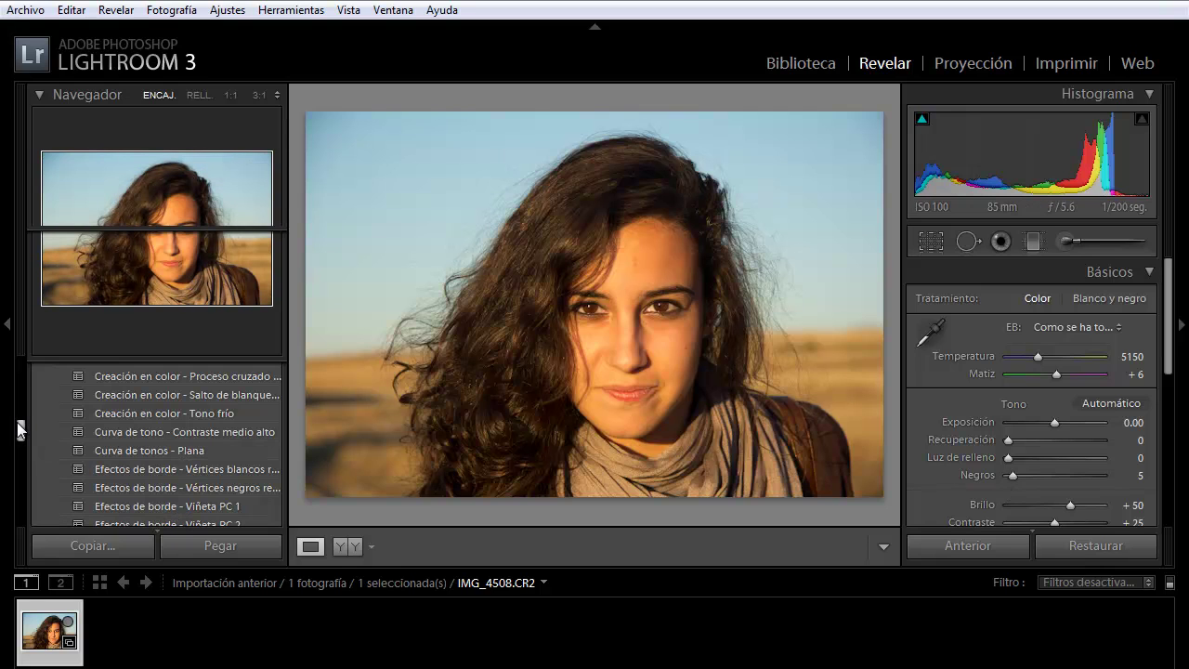
left_click_drag(18, 422, 21, 479)
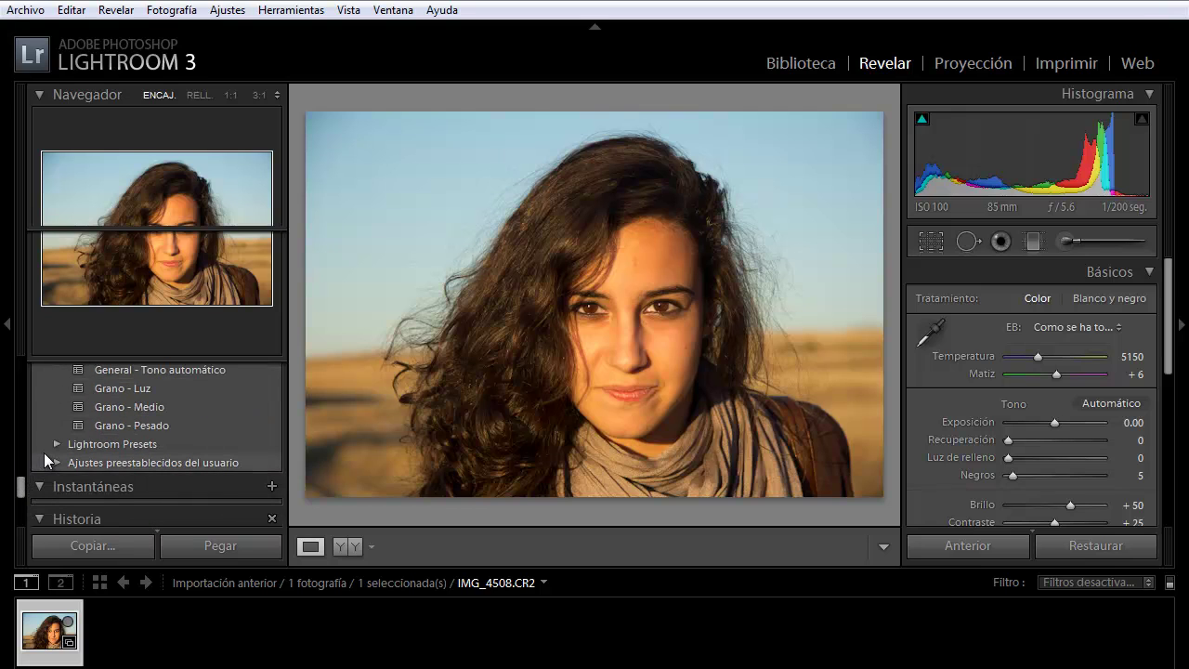
left_click(53, 445)
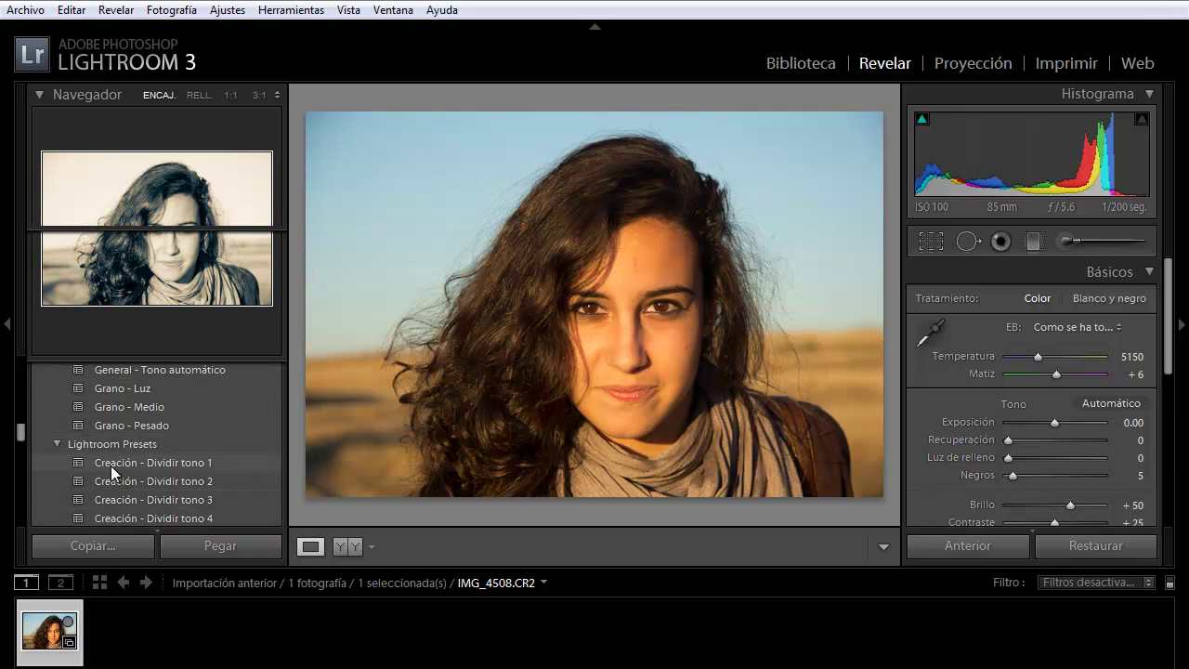
left_click(56, 441)
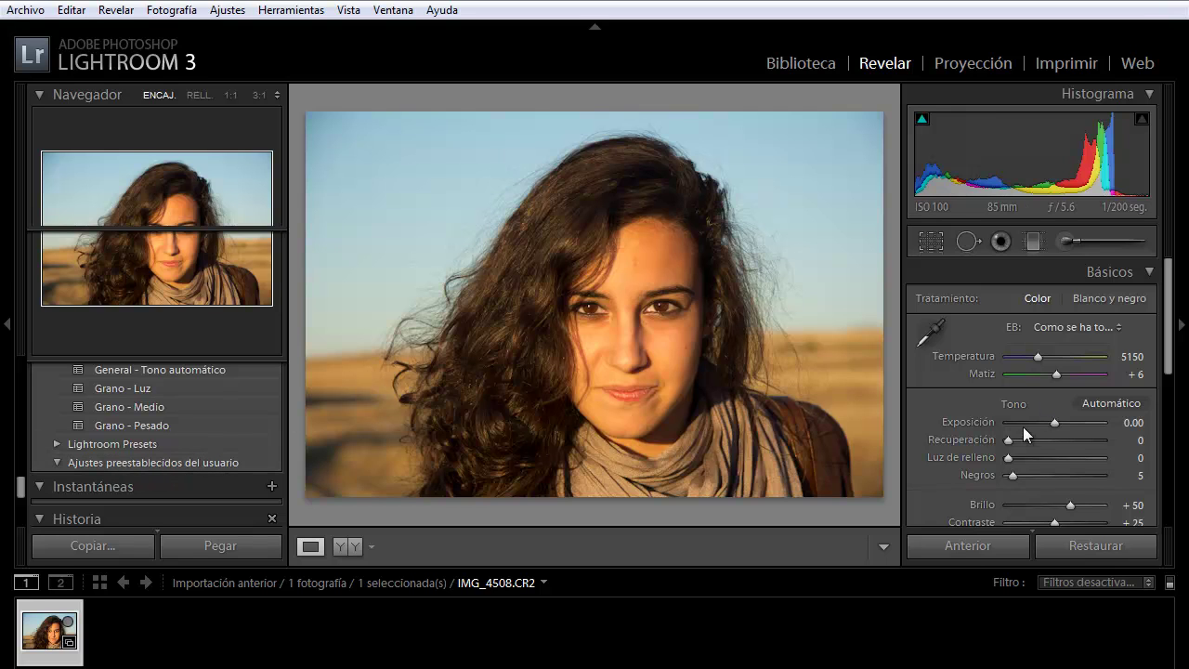
left_click_drag(1008, 441, 1159, 444)
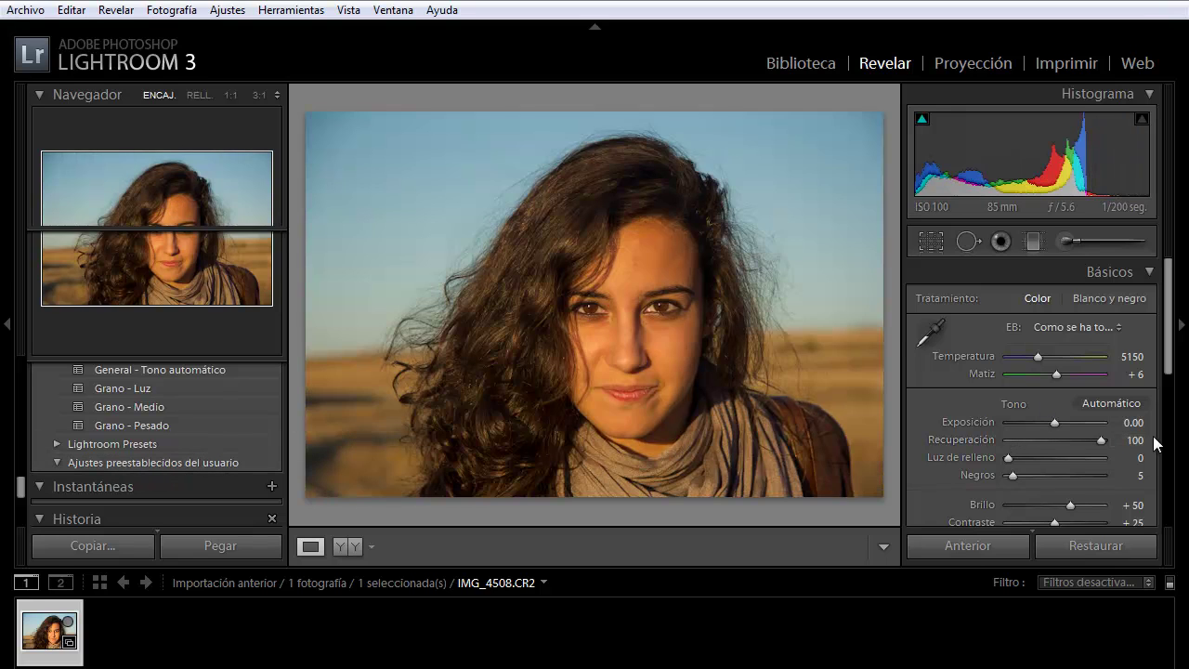
left_click_drag(1055, 424, 1075, 421)
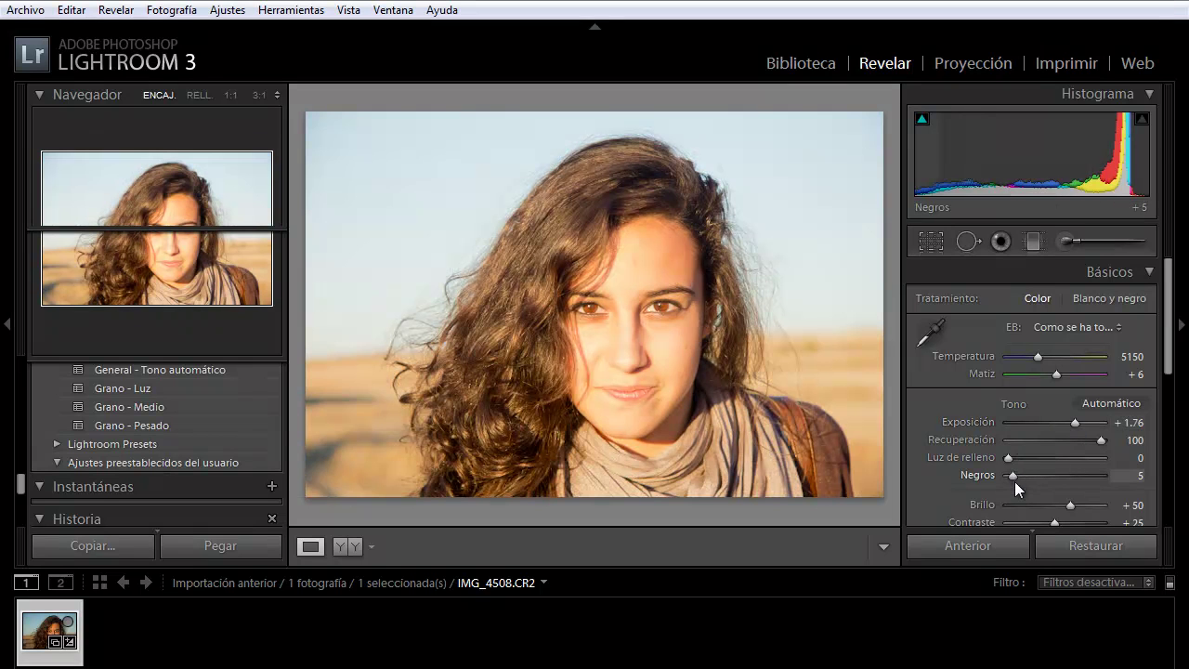
left_click_drag(1015, 482, 1169, 467)
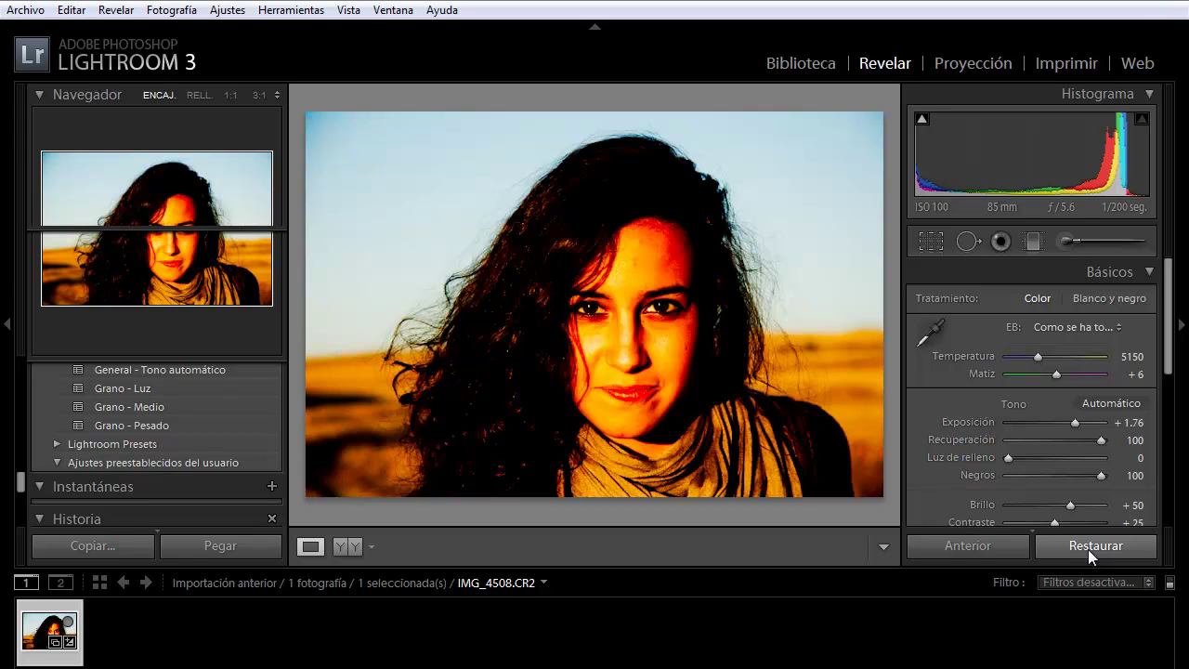
left_click(1088, 549)
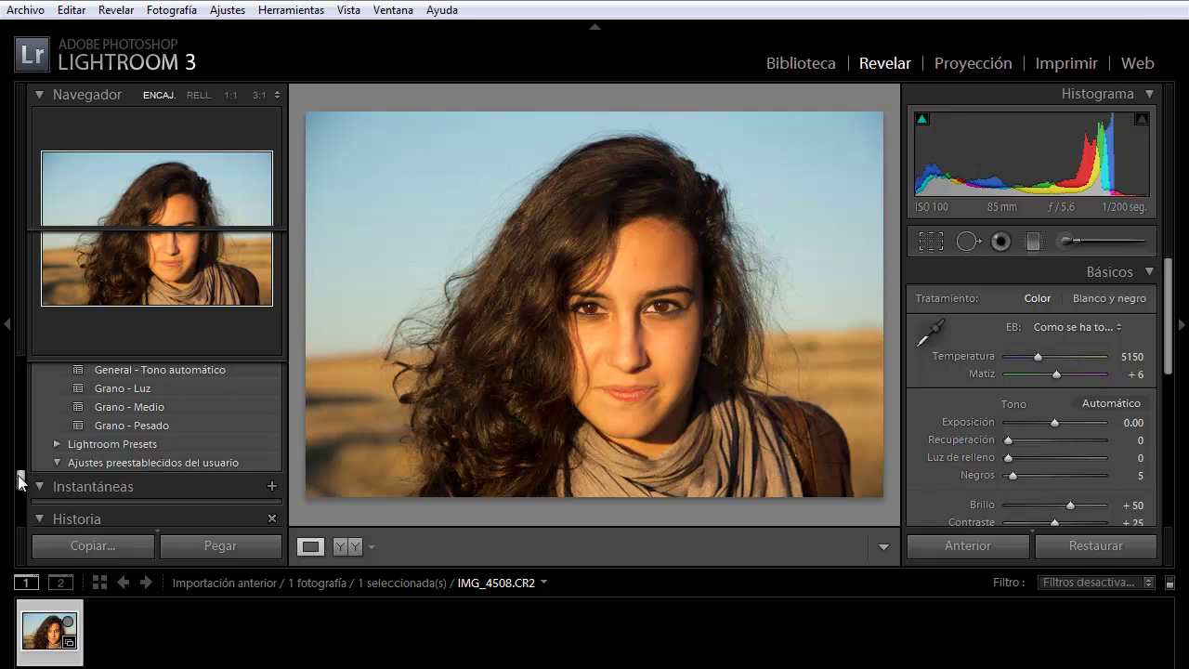
Collapse the Ajustes preestablecidos, Instantáneas and Historia panels to reveal Colecciones
left_click_drag(18, 475, 18, 356)
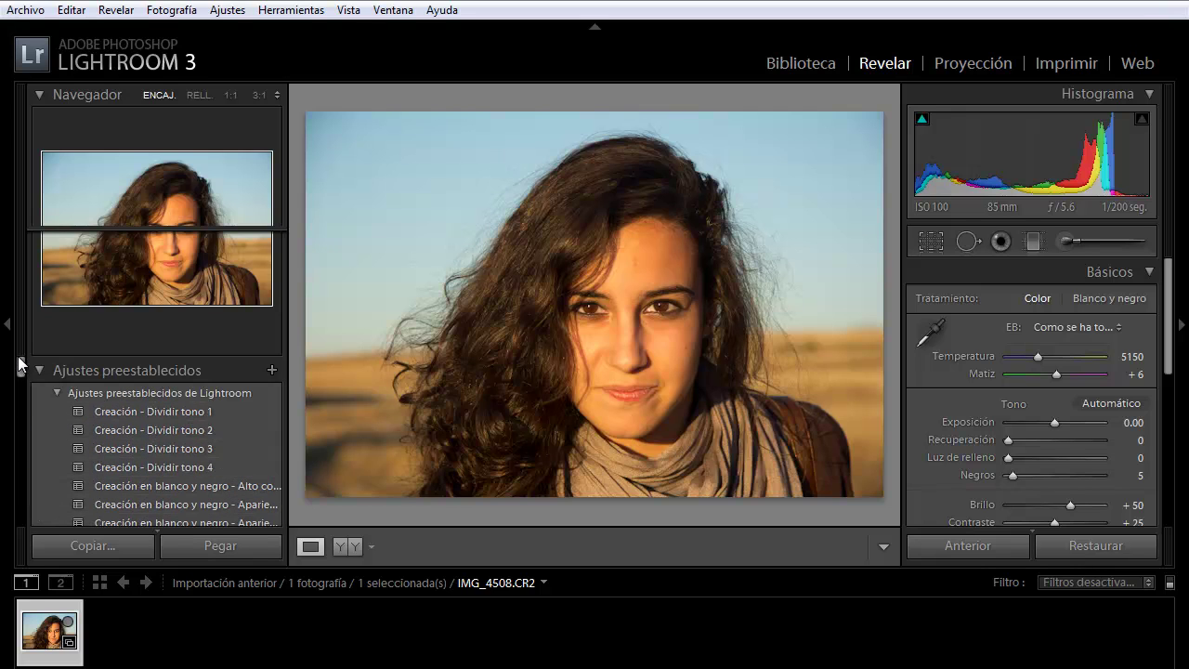
left_click(37, 370)
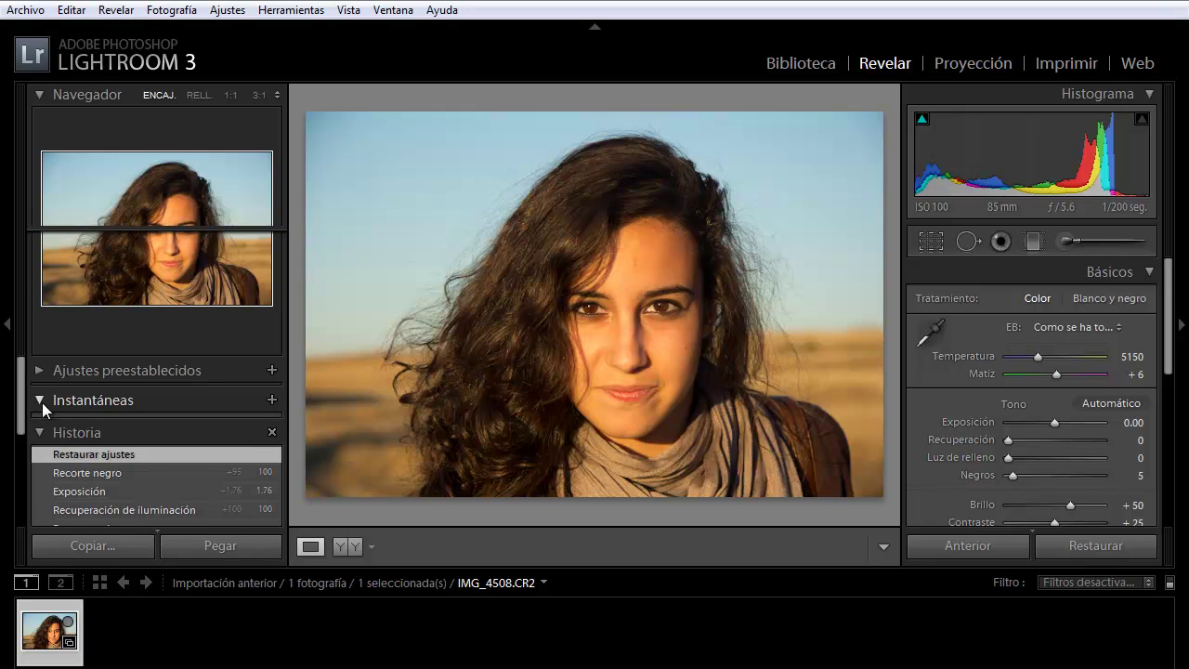
left_click(42, 402)
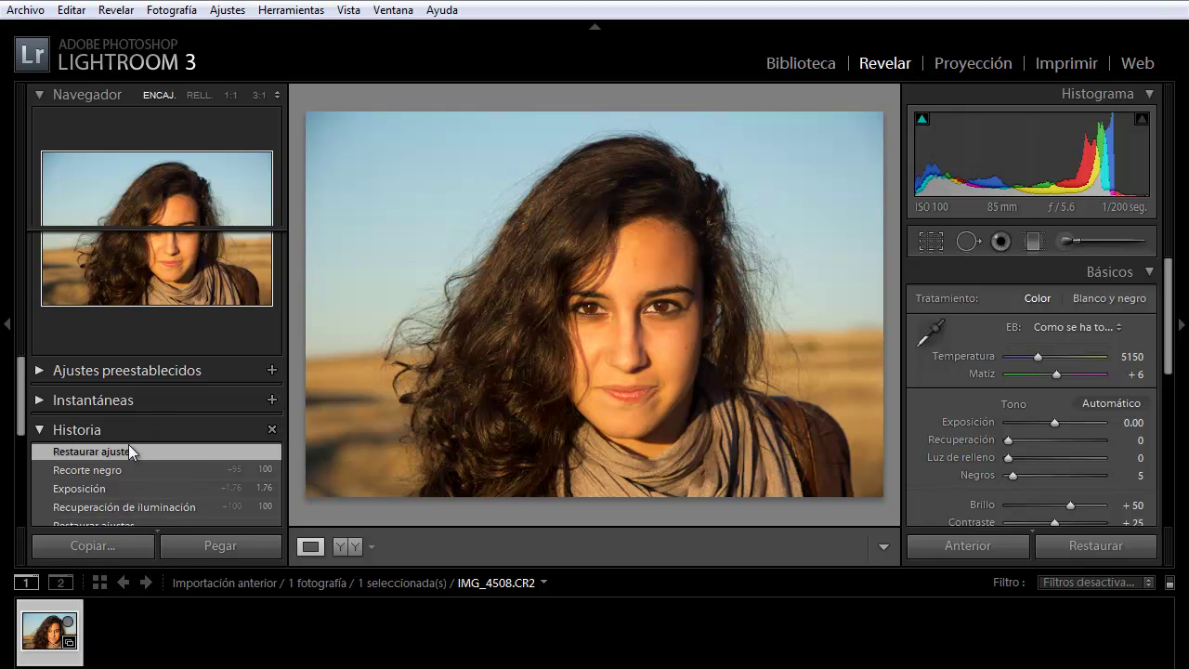
mouse_move(14, 376)
left_mouse_down()
mouse_move(26, 513)
mouse_move(23, 413)
left_mouse_up()
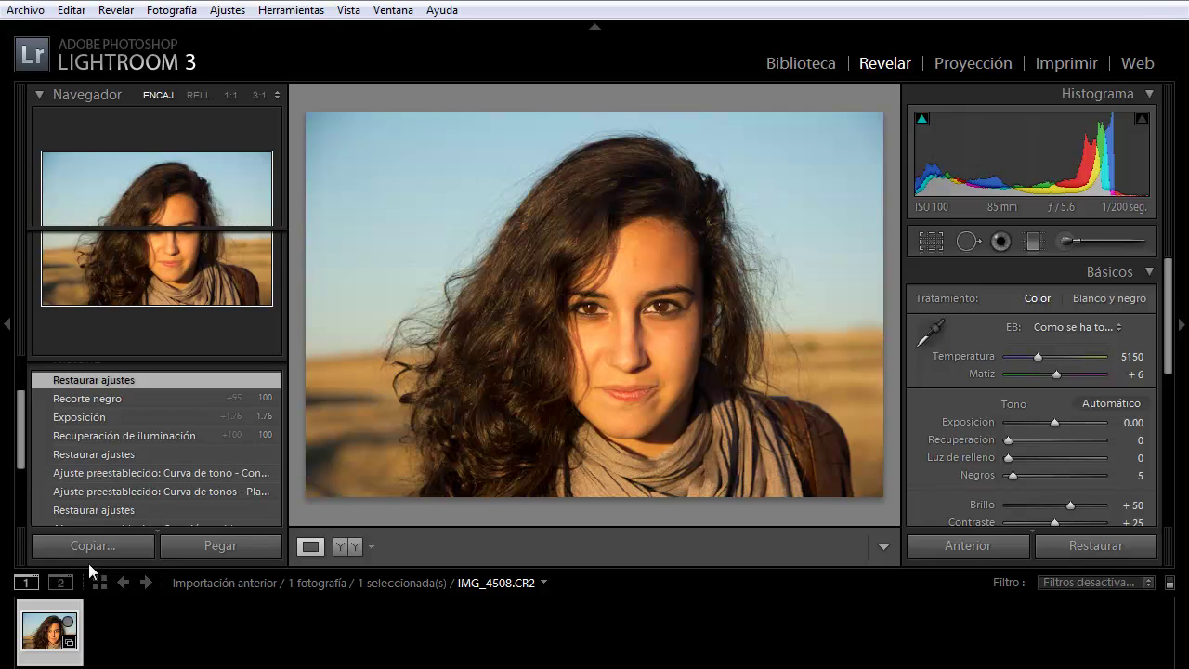
scroll(24, 416, "up", 2)
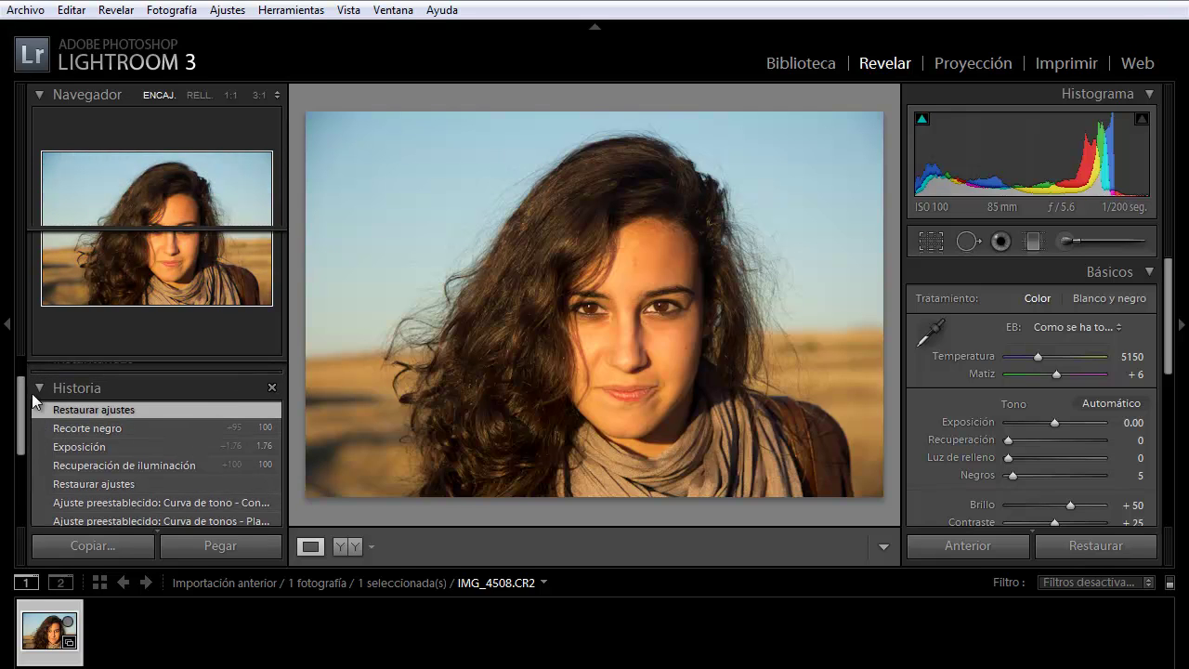
left_click(35, 387)
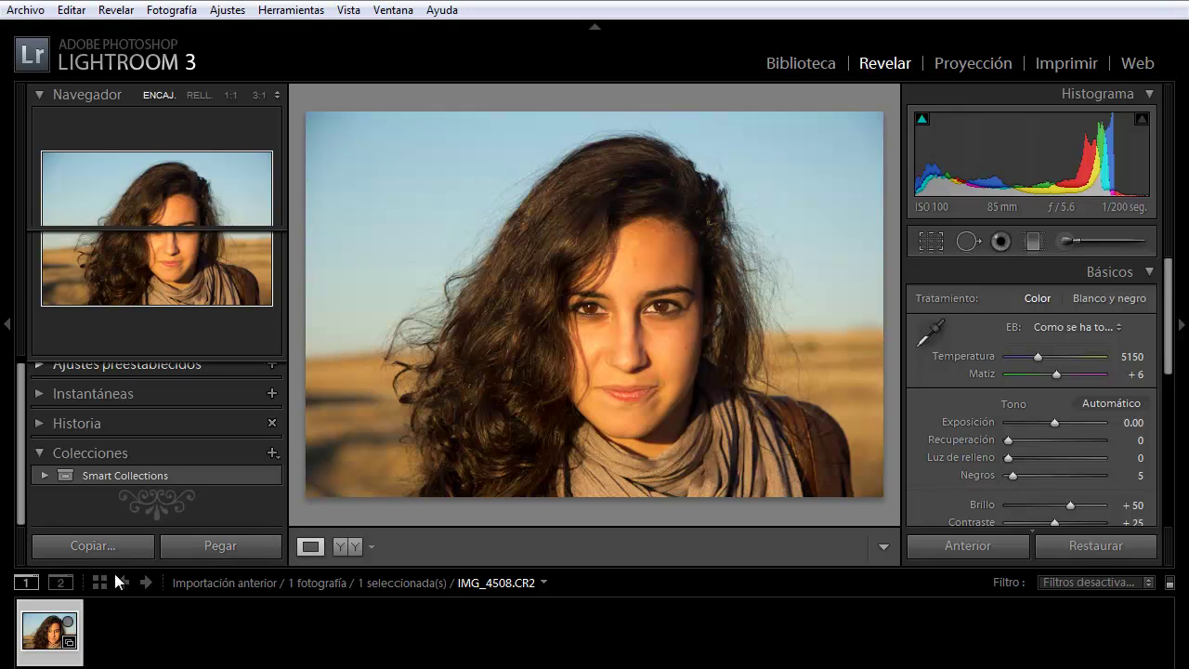
Open the Pantalla secundaria window, hide its top and bottom bars, and reposition it
left_click(60, 584)
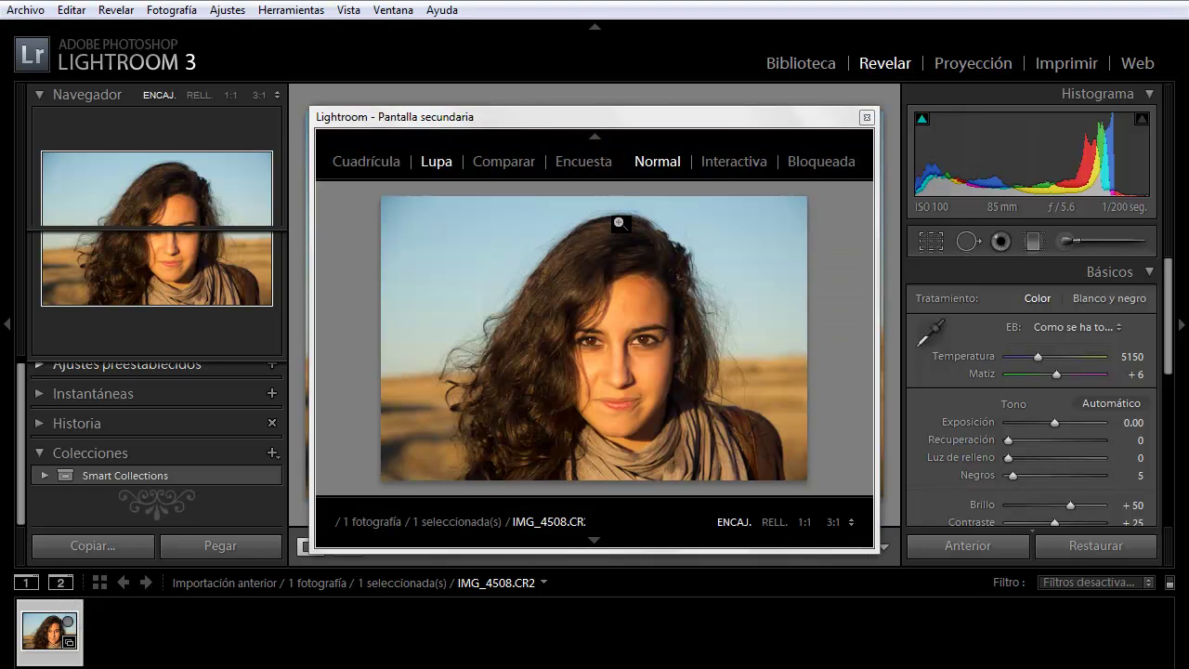
left_click(595, 135)
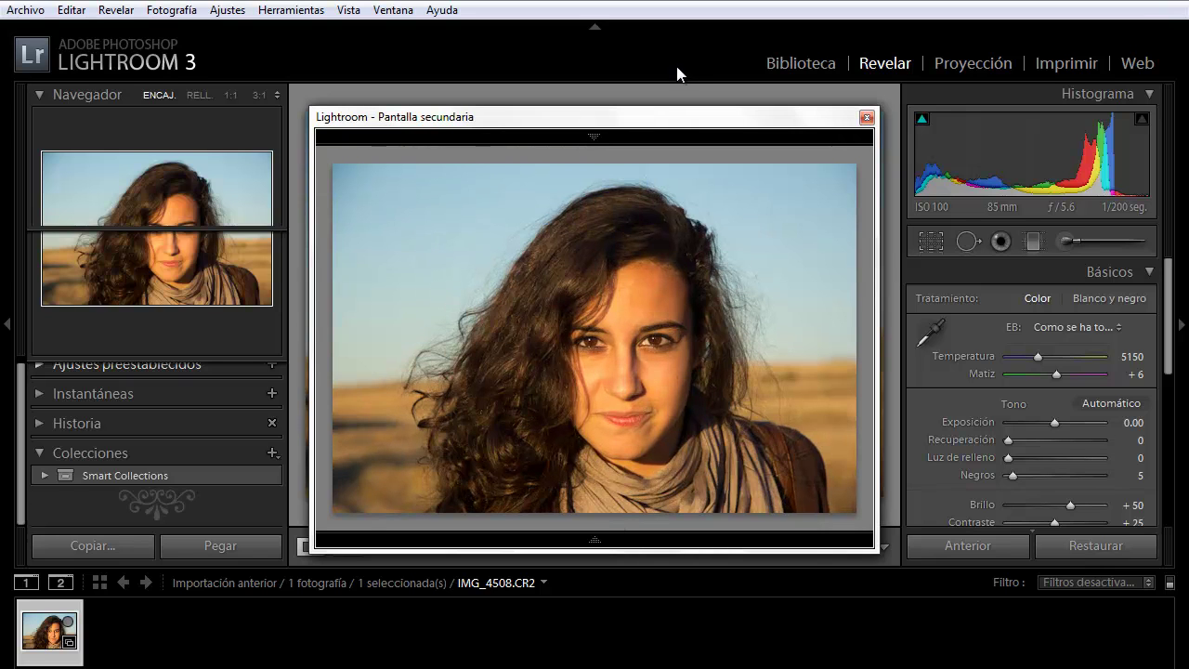
mouse_move(650, 121)
left_mouse_down()
mouse_move(1045, 71)
mouse_move(725, 90)
left_mouse_up()
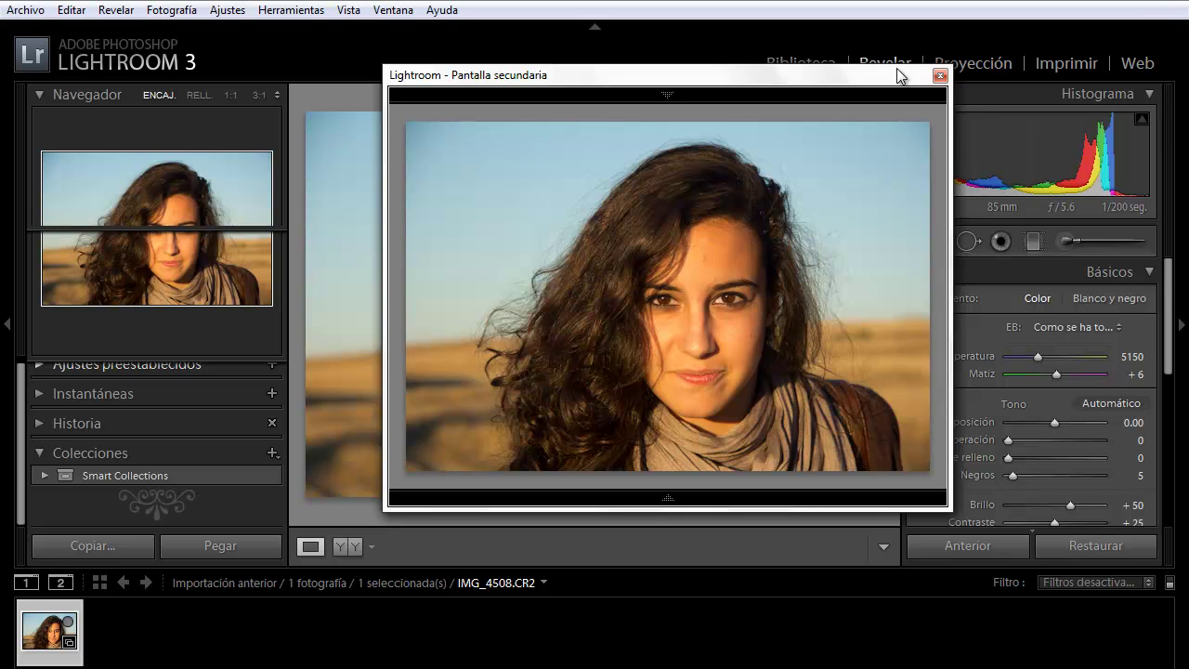
Close the Pantalla secundaria window
left_click(940, 76)
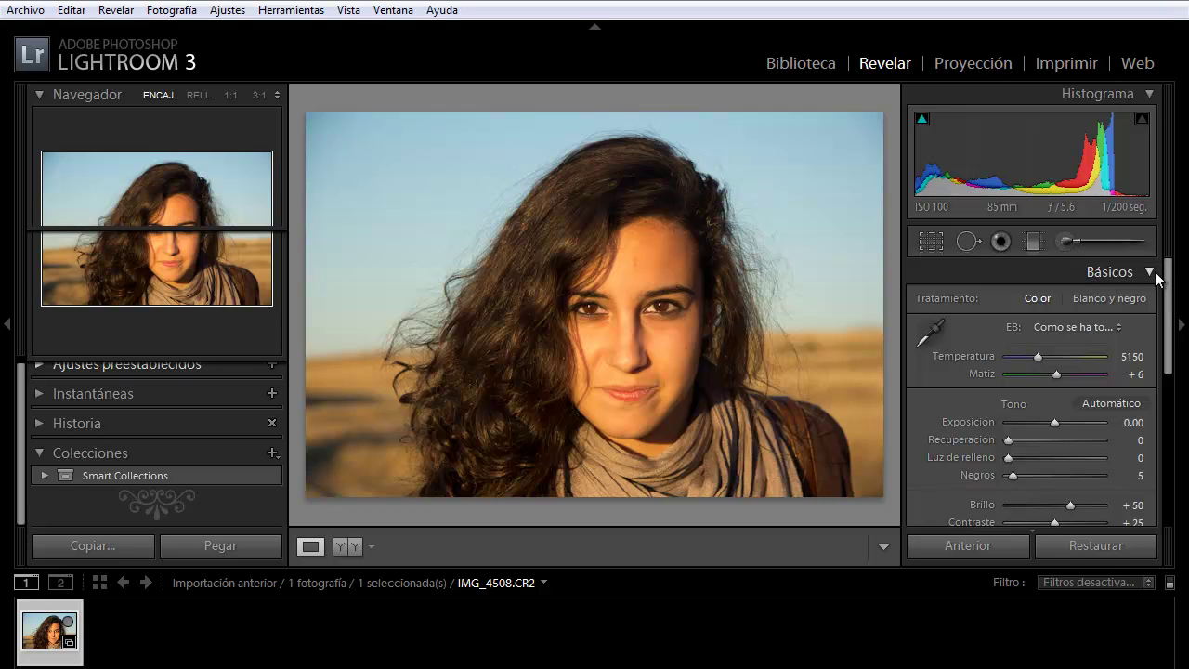
Fold the Básicos panel, then briefly open and close Curva de tonos to check its linear curve
left_click(1152, 271)
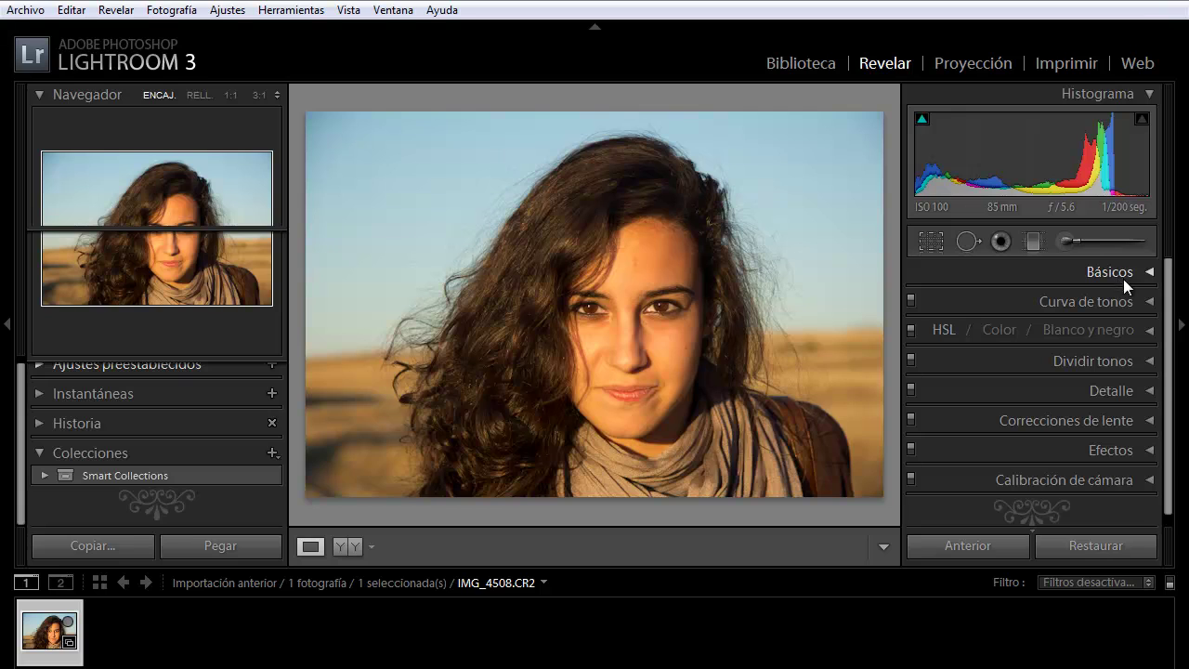
left_click(1146, 273)
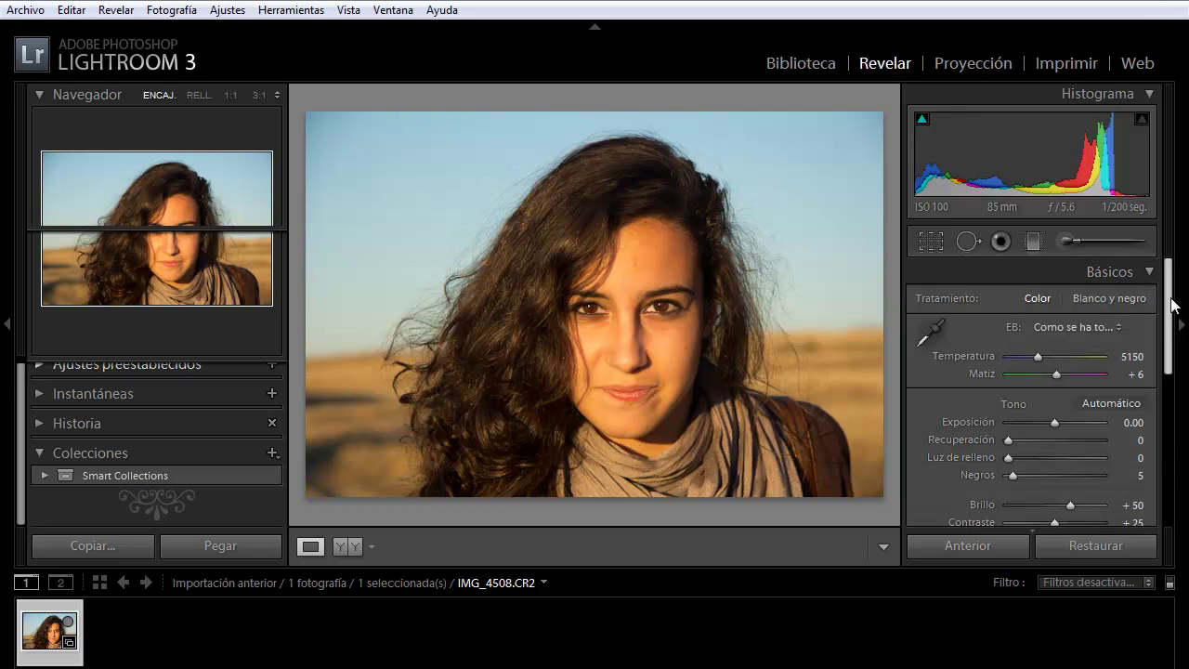
mouse_move(1173, 305)
left_mouse_down()
mouse_move(1171, 385)
mouse_move(1173, 278)
left_mouse_up()
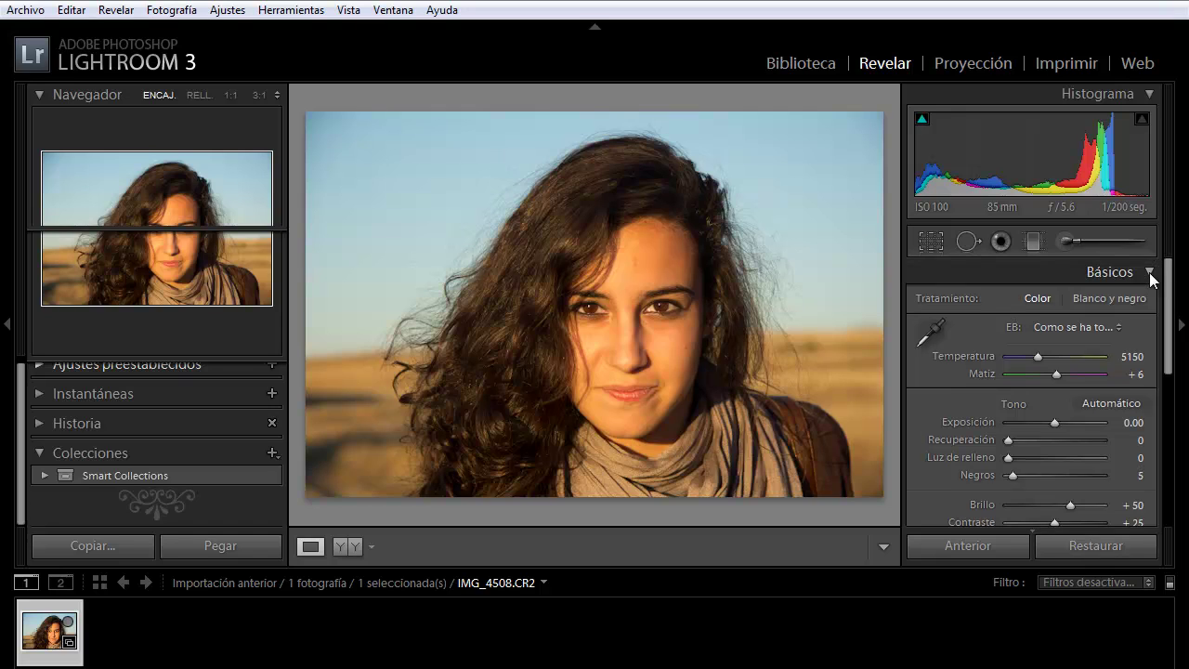
left_click(1150, 274)
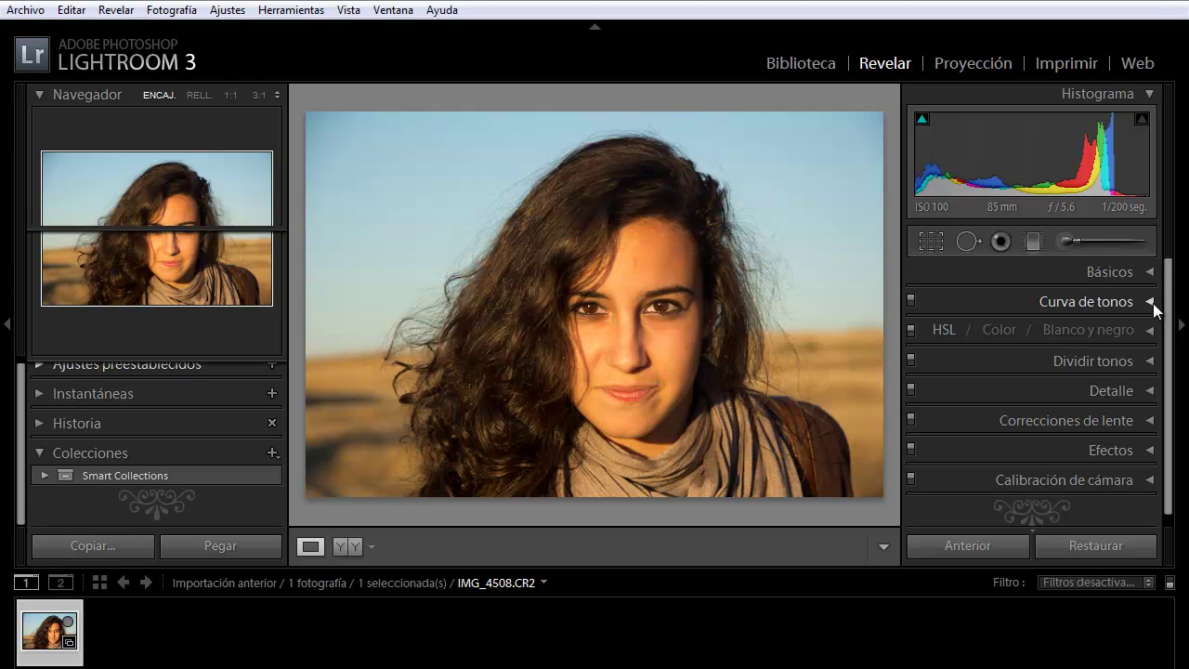
left_click(1152, 310)
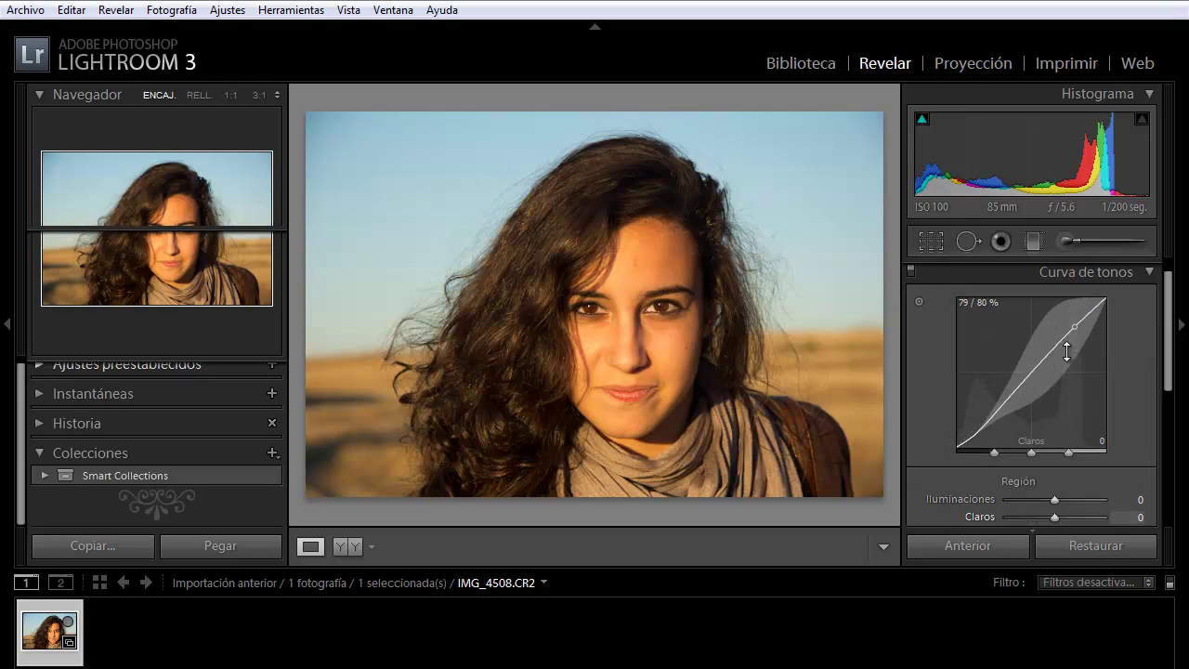
left_click(1153, 272)
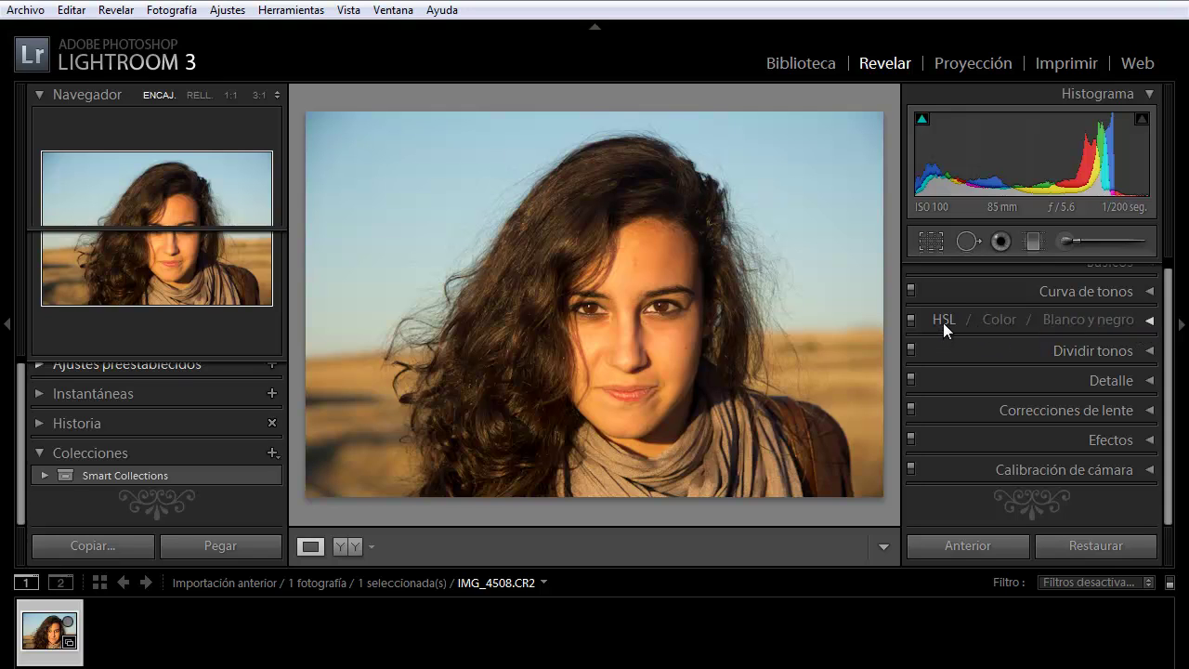
In the HSL hue settings, try red and orange at -100, then reset both to 0
left_click(1152, 323)
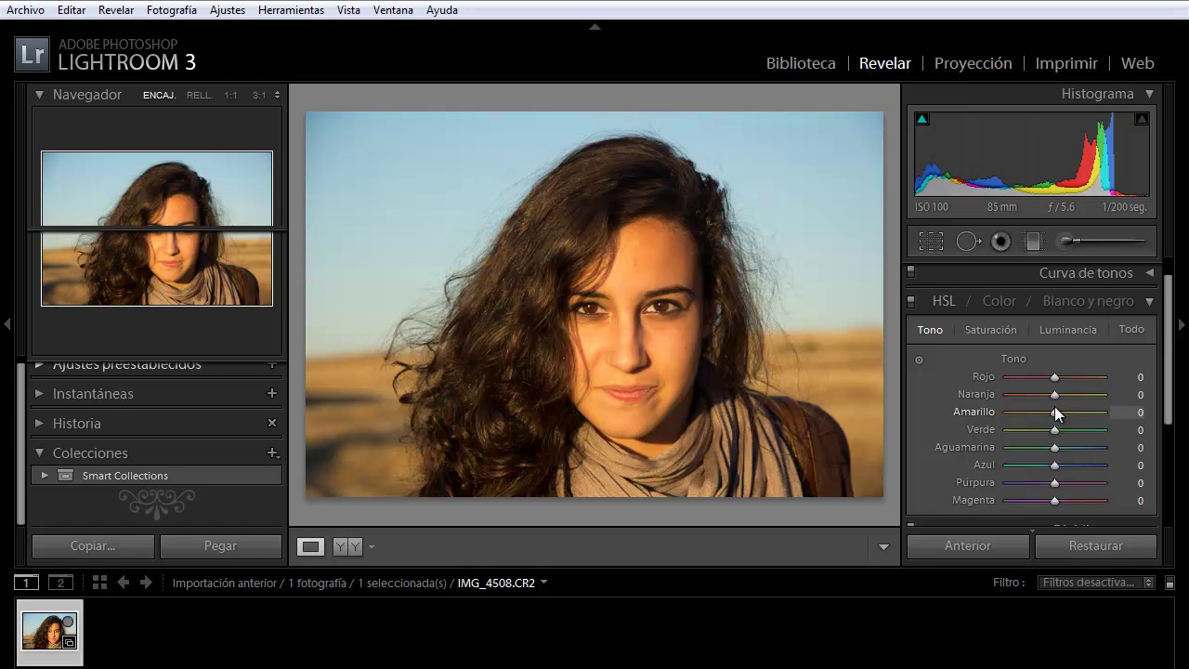
left_click_drag(1055, 376, 978, 376)
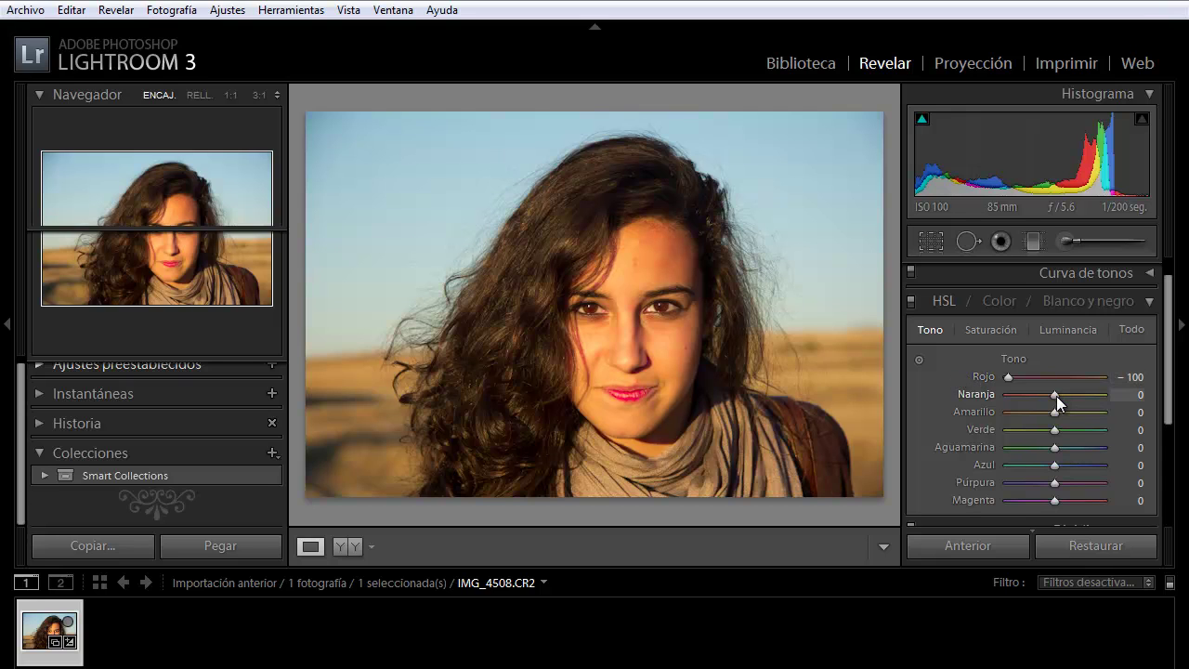
left_click_drag(1055, 395, 993, 394)
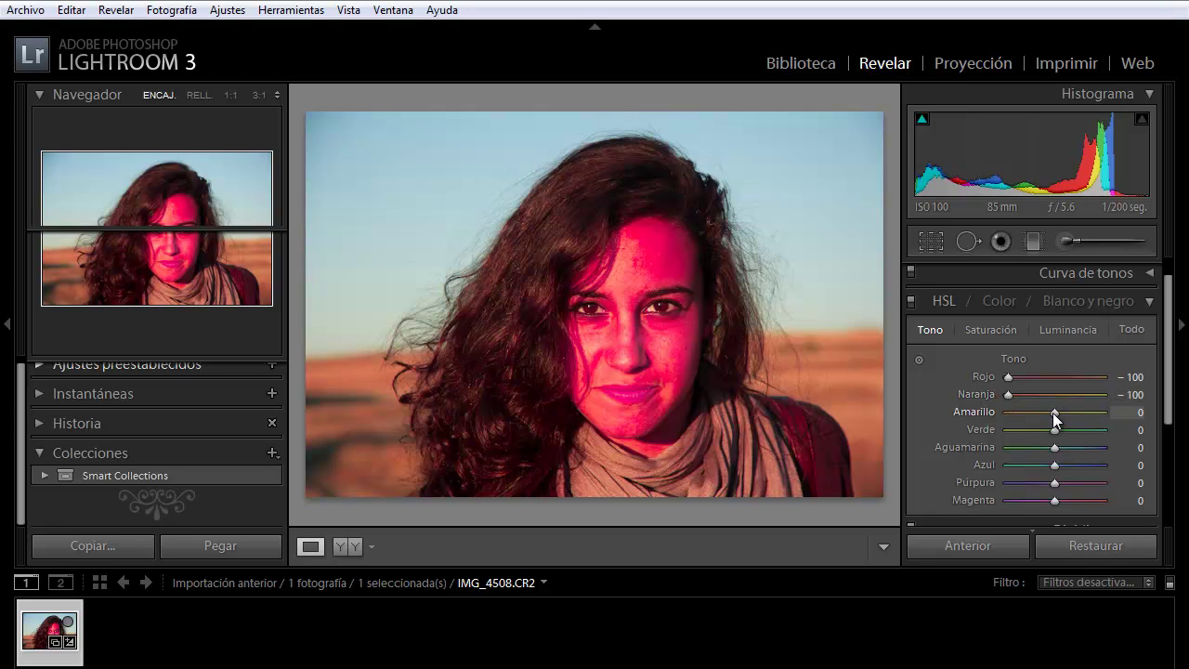
double_click(1008, 395)
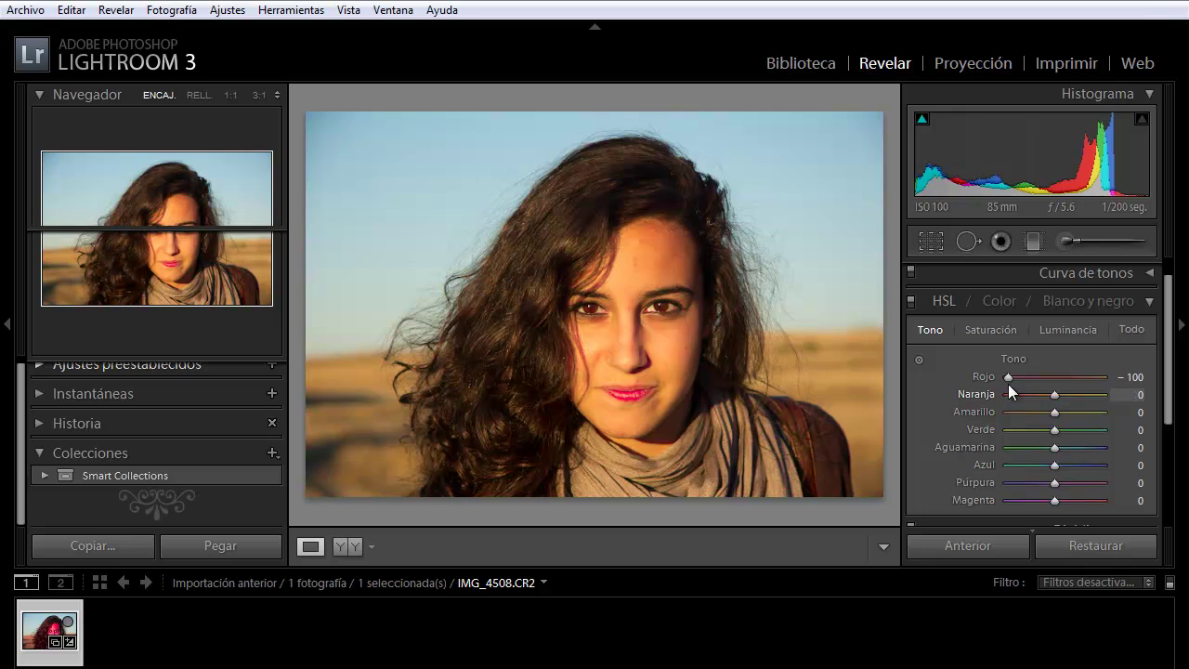
double_click(1008, 377)
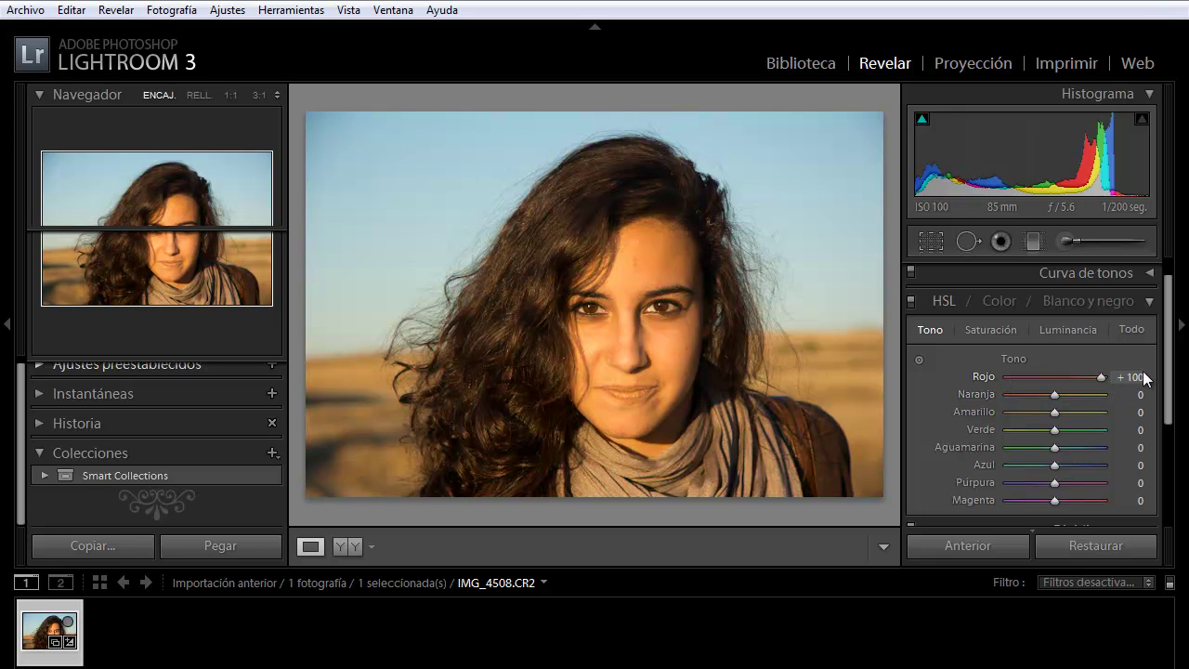
Preview the orange hue at +100, then reset the orange and red hues to 0
left_click_drag(1056, 394, 1131, 397)
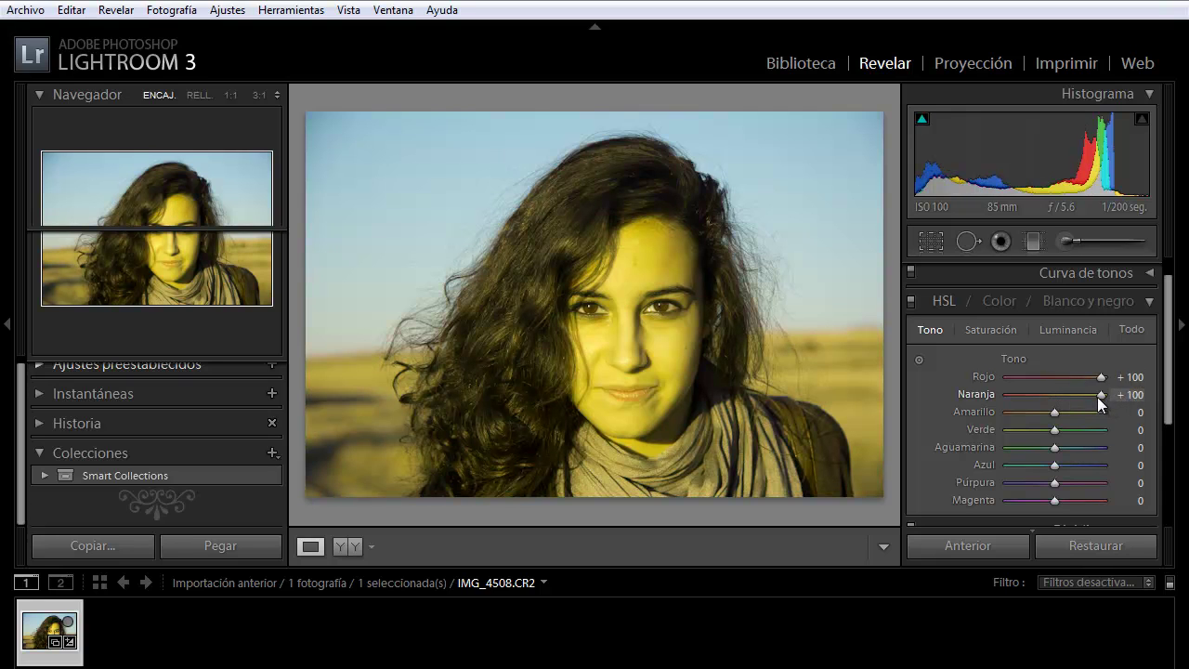
double_click(1097, 395)
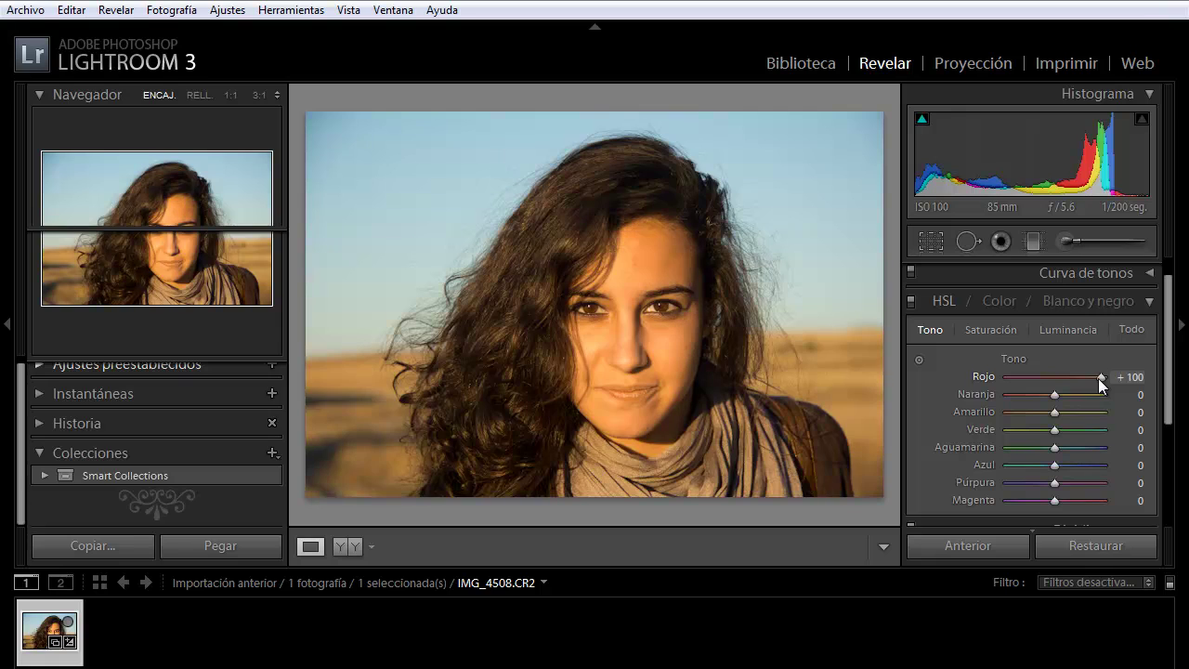
double_click(1098, 378)
Fold the HSL panel and briefly open and close Dividir tonos
left_click(1153, 301)
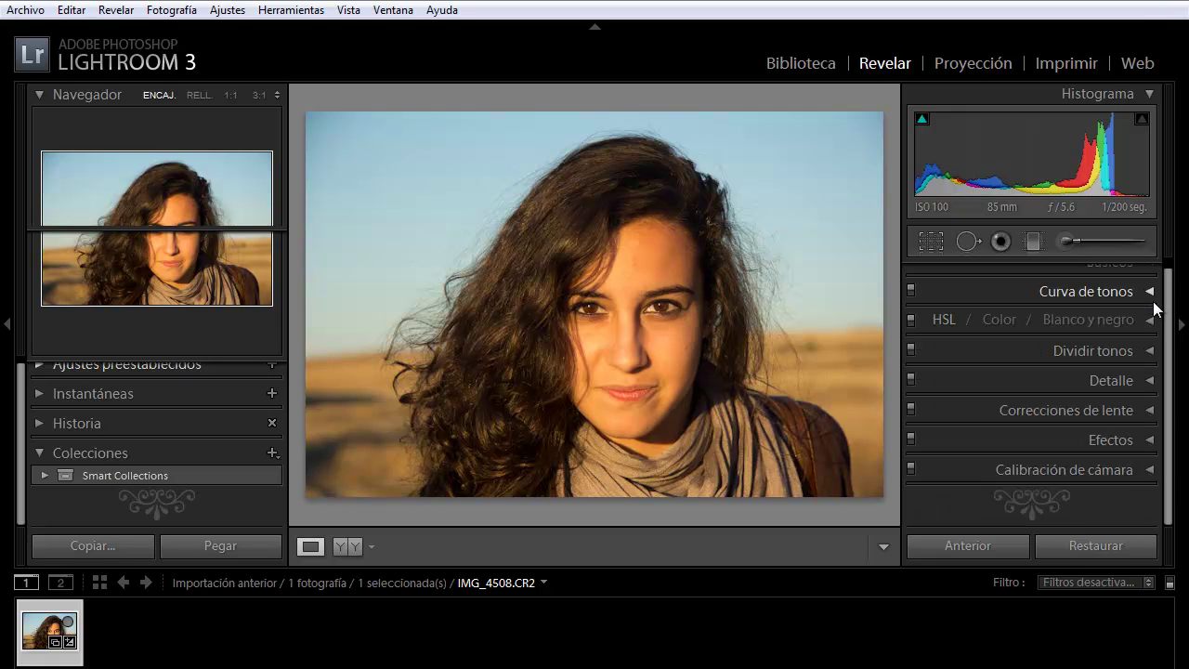
left_click(1151, 351)
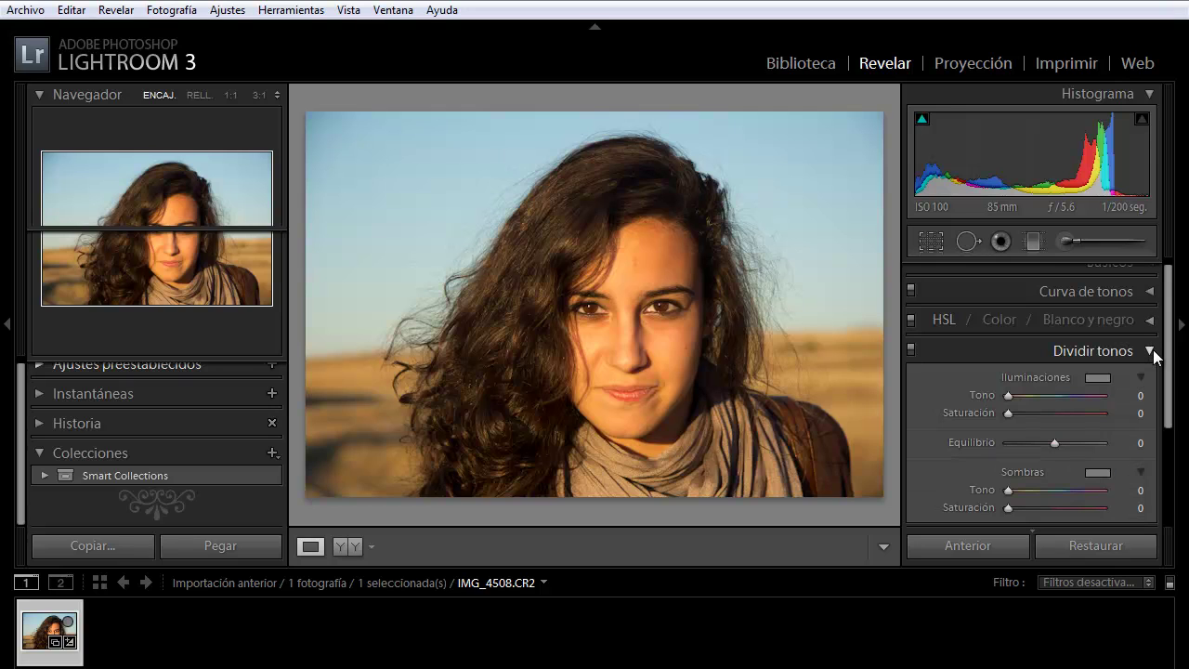
left_click(1153, 349)
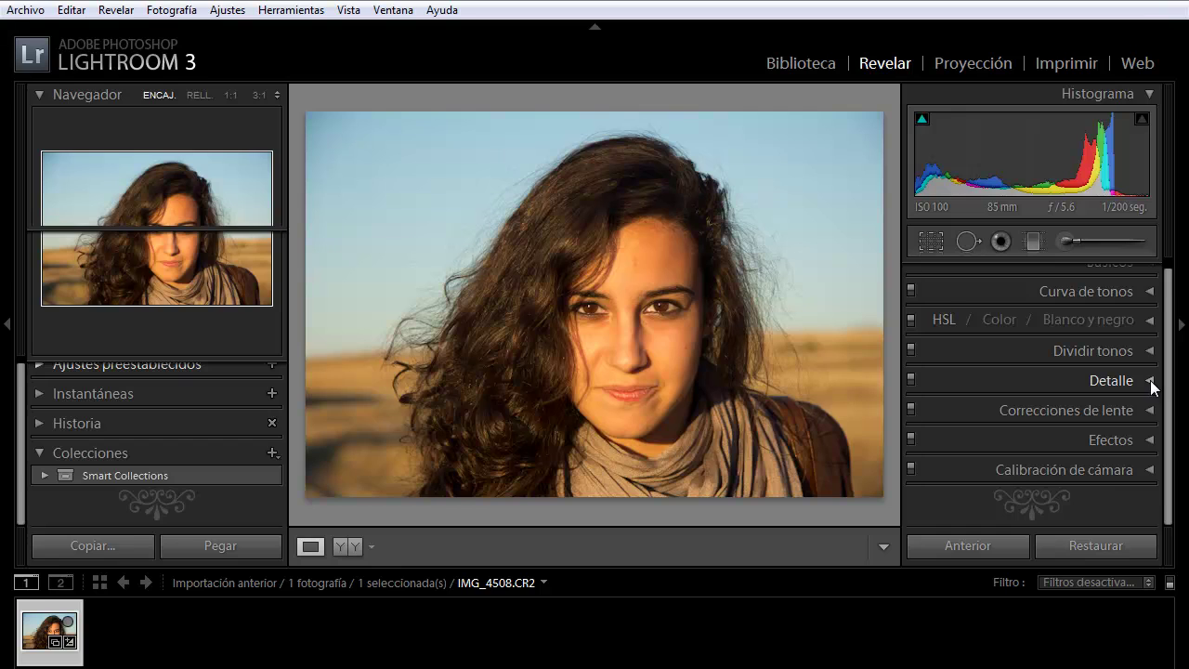
Open Detalle, centre its preview on the iris, test sharpening amount, then reset it to 25
left_click(1152, 381)
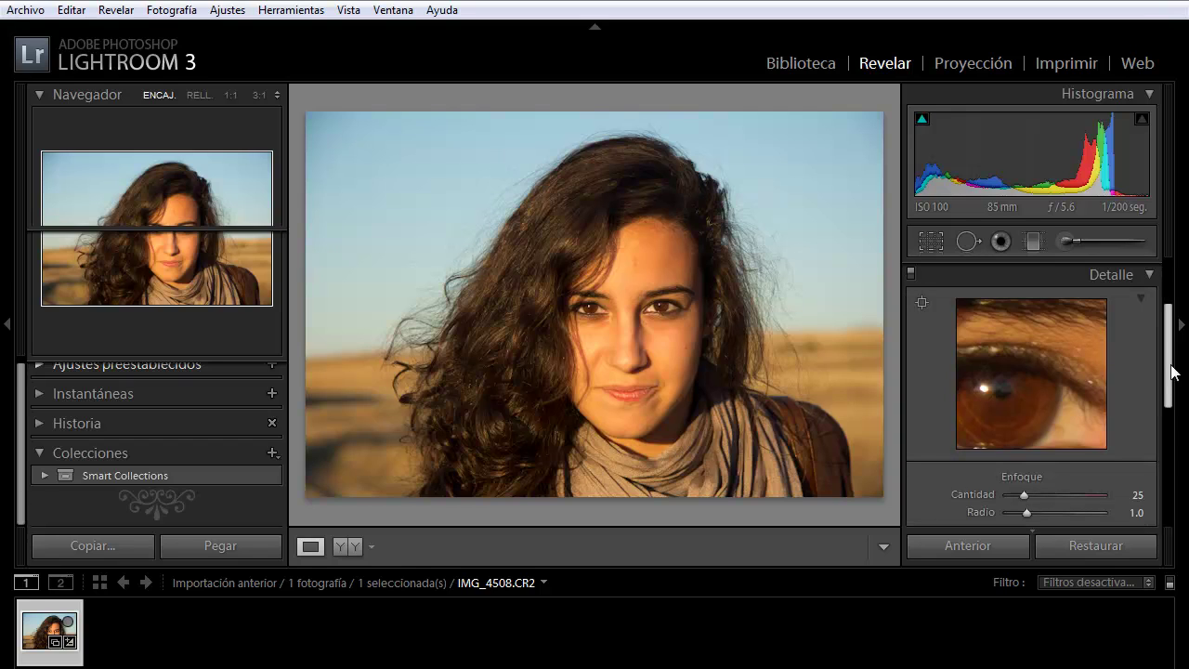
mouse_move(1173, 369)
left_mouse_down()
mouse_move(1168, 433)
mouse_move(1176, 372)
left_mouse_up()
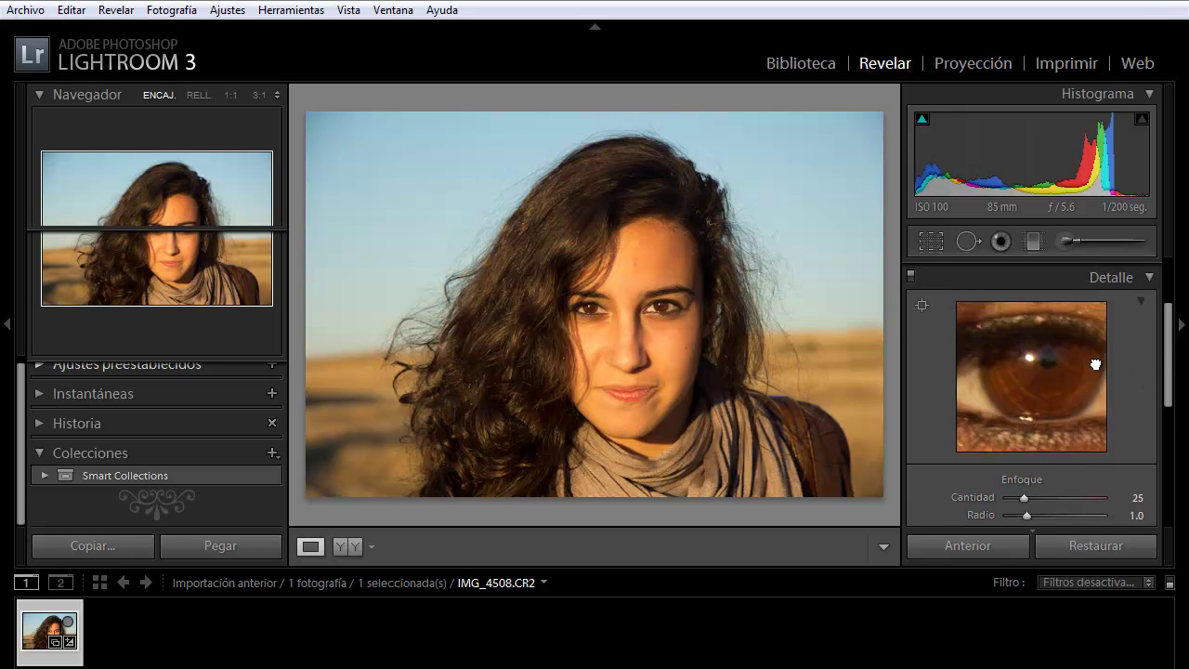
left_click_drag(1059, 409, 1104, 331)
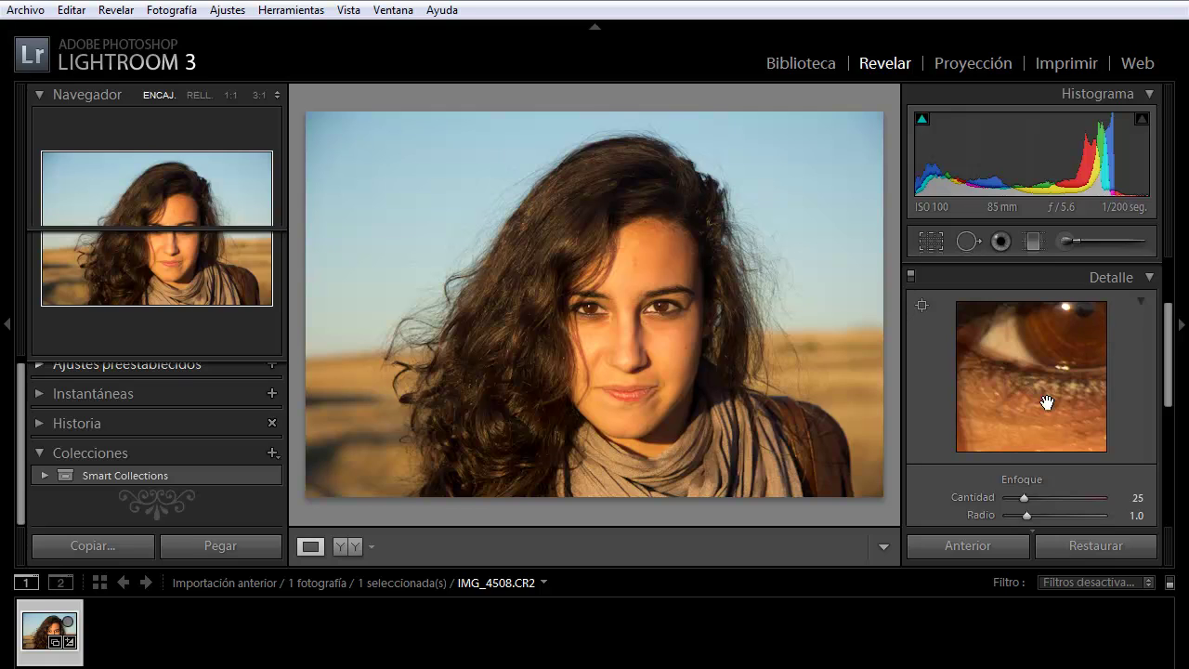
left_click_drag(1065, 342, 1055, 350)
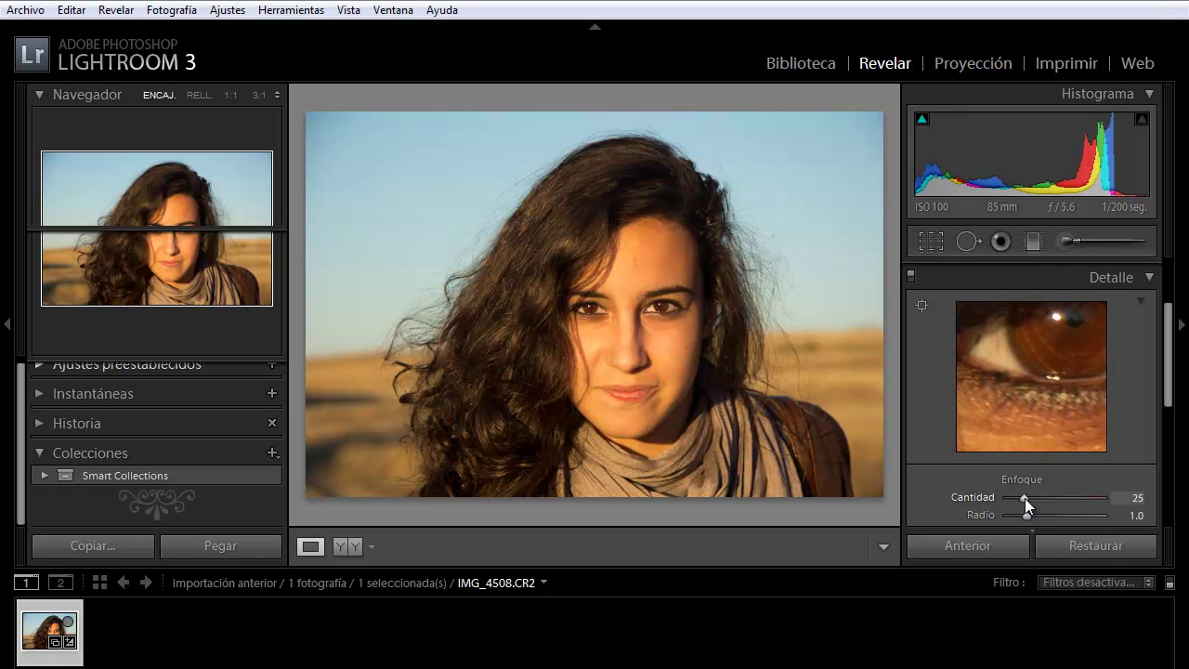
mouse_move(1025, 498)
left_mouse_down()
mouse_move(1074, 479)
mouse_move(1056, 487)
mouse_move(1090, 493)
mouse_move(1031, 500)
left_mouse_up()
left_click(1082, 545)
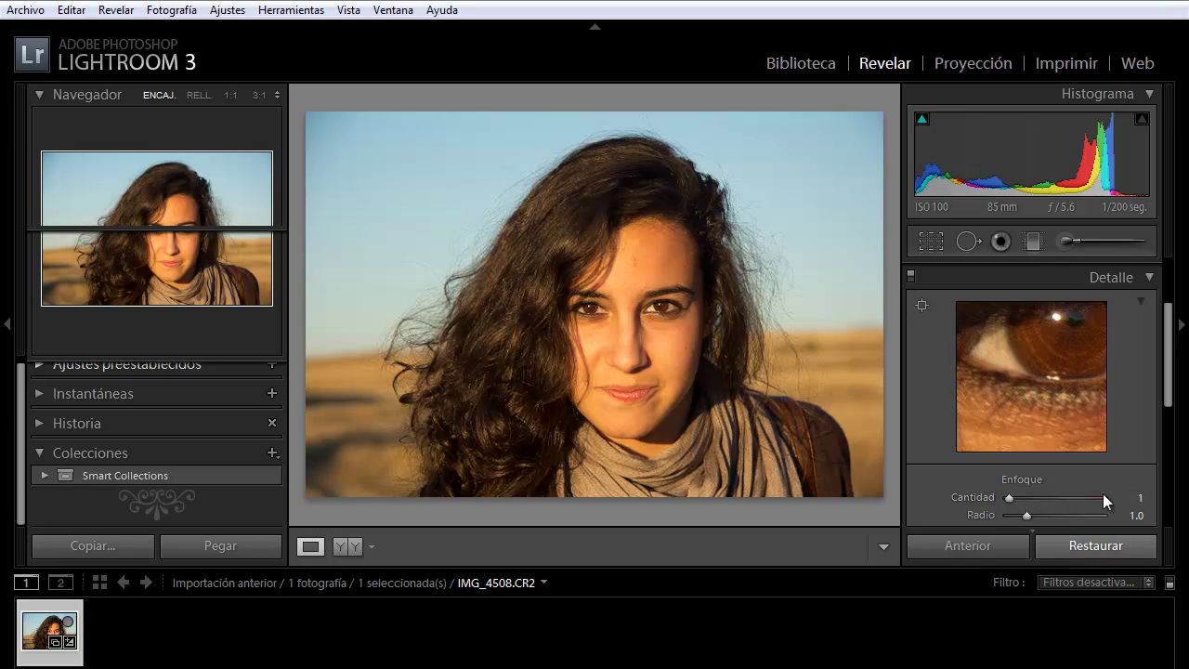
Fold Detalle, then open, scroll through, and close Correcciones de lente
left_click(1150, 278)
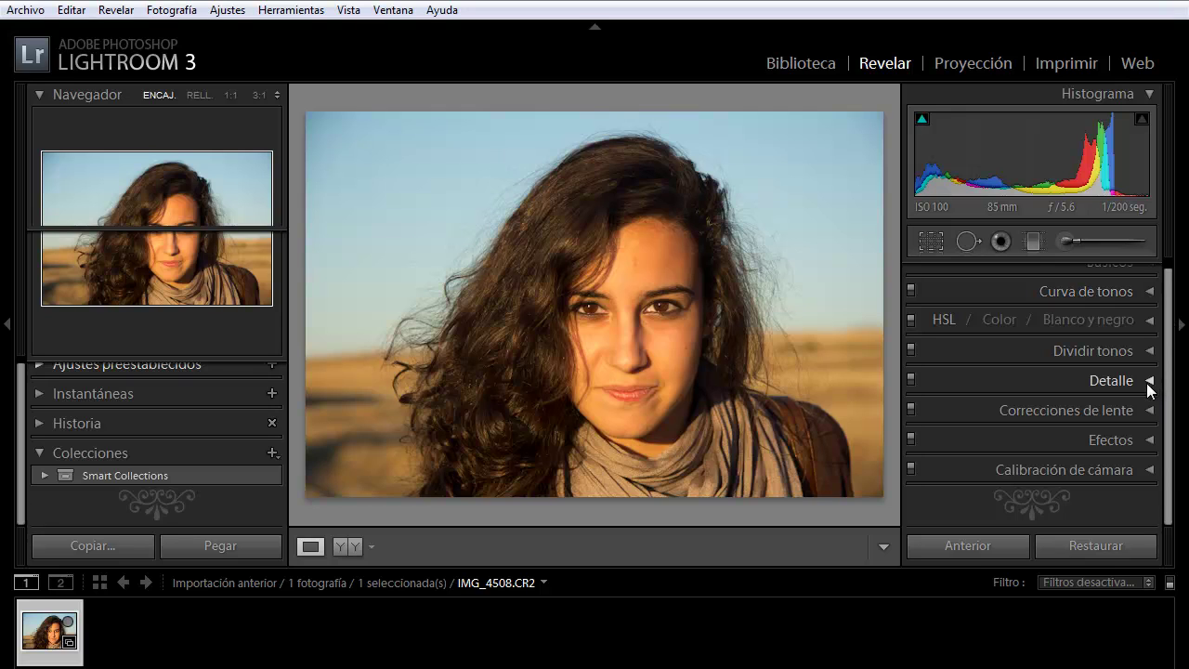
left_click(1150, 410)
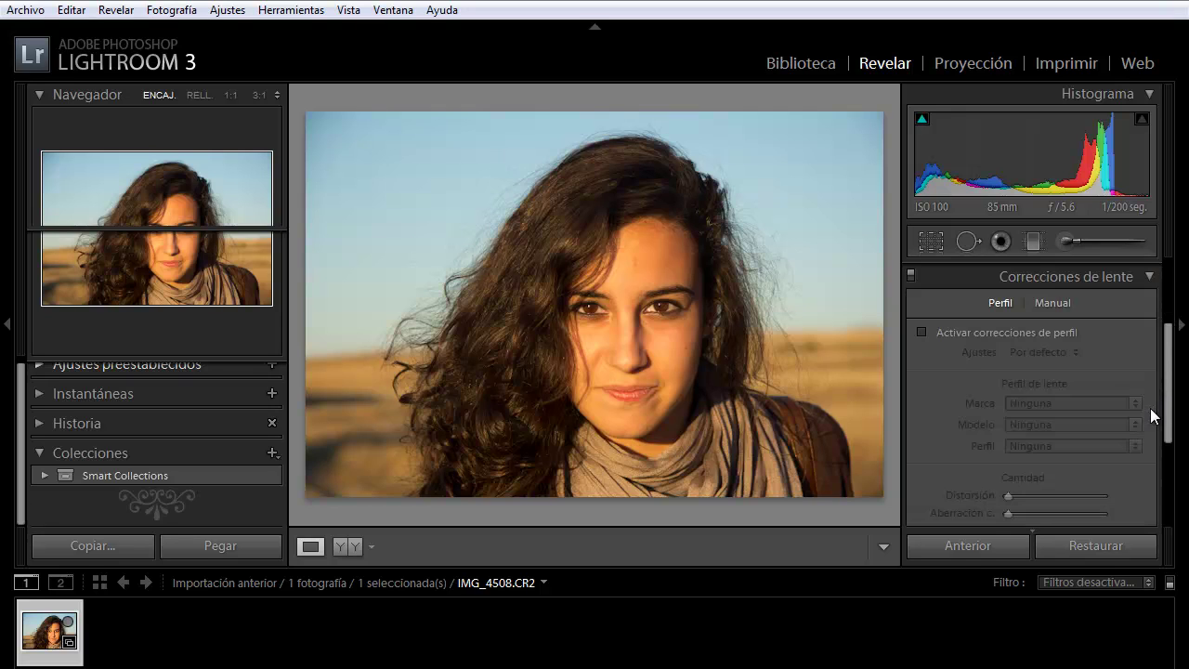
scroll(1169, 404, "down", 1)
scroll(1168, 404, "down", 3)
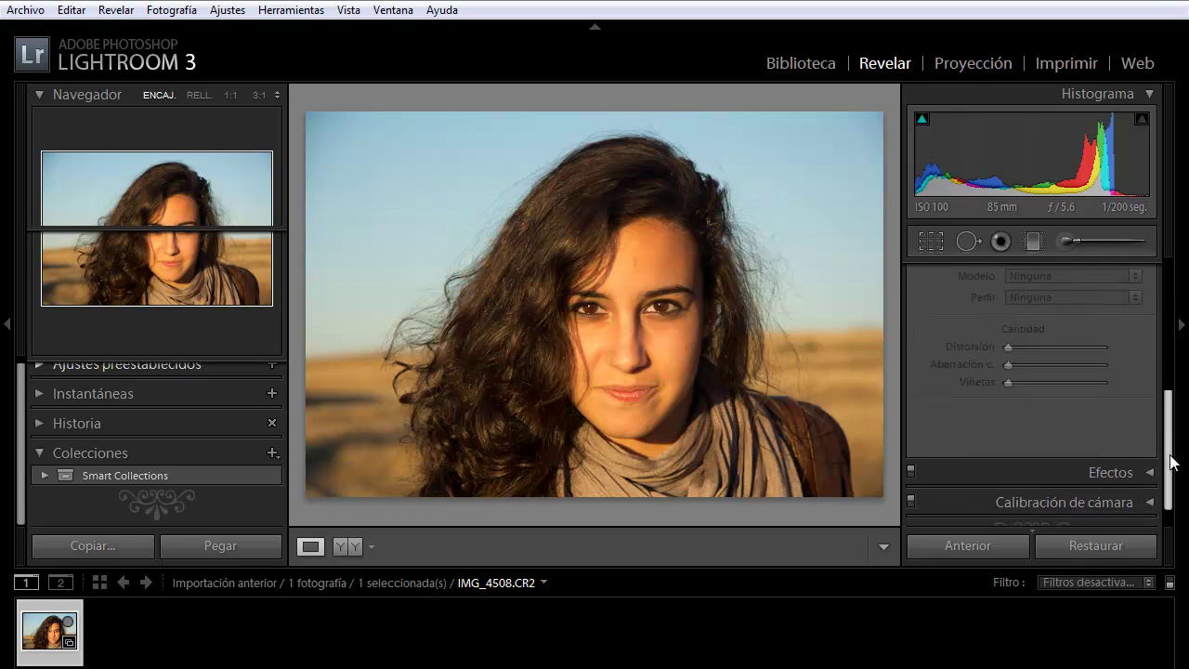
scroll(1170, 391, "up", 5)
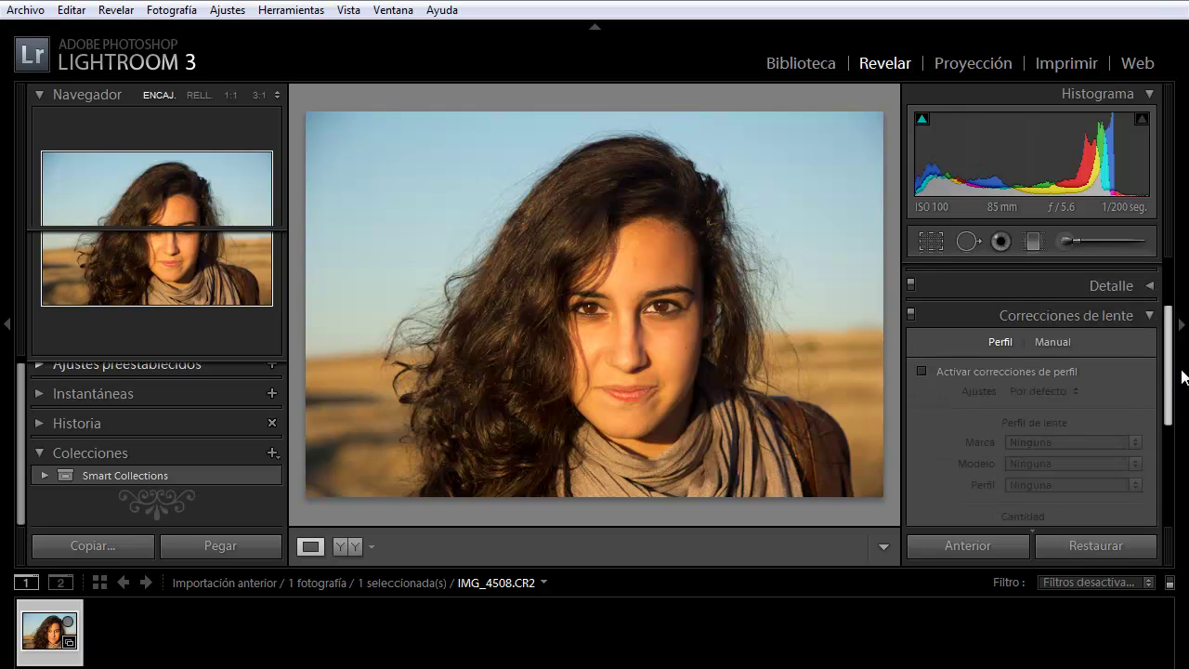
left_click(1149, 319)
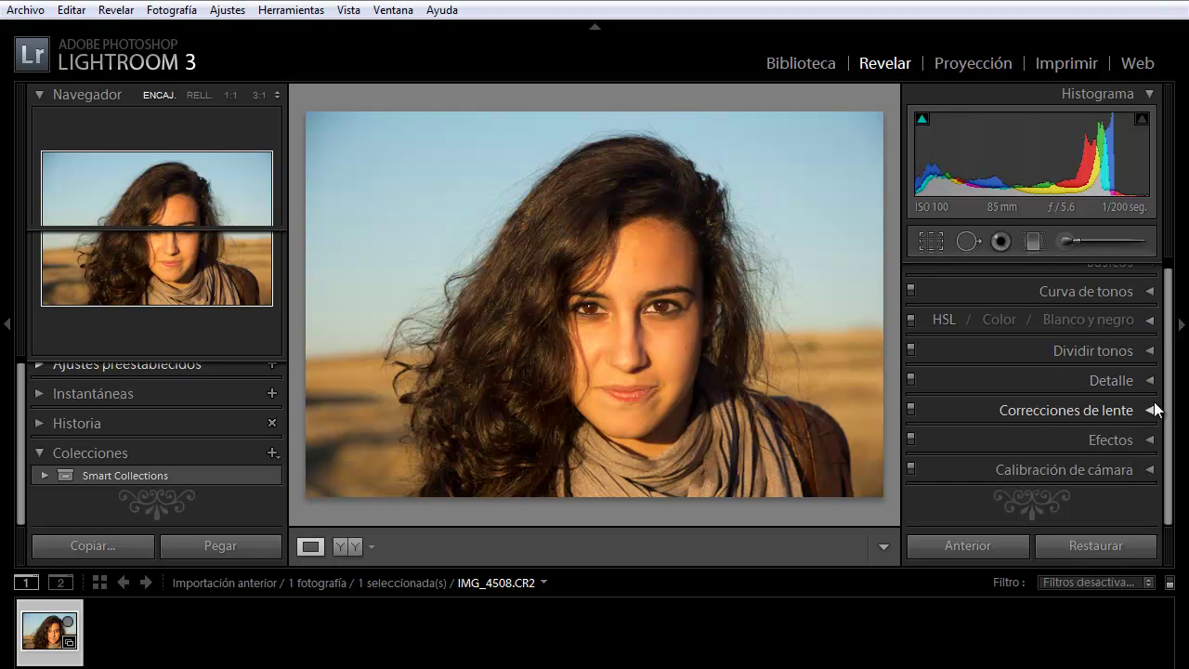
Open and review the Efectos vignette and grain settings, then fold them away
left_click(1150, 442)
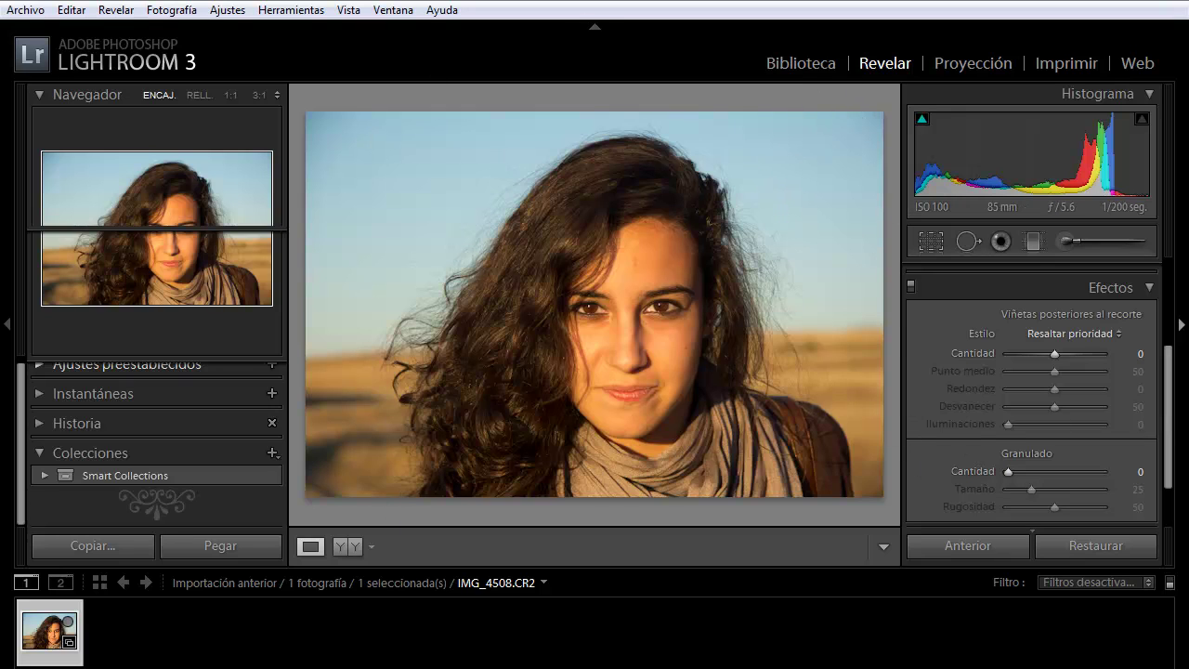
scroll(1168, 455, "down", 2)
scroll(1169, 455, "down", 1)
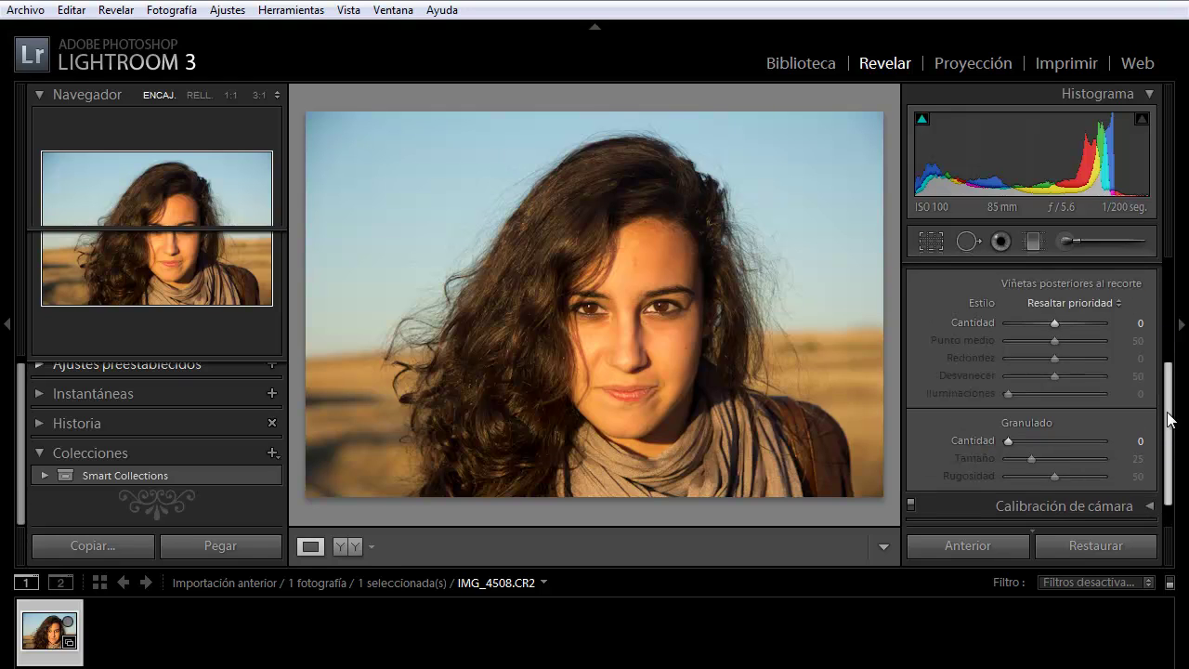
left_click_drag(1168, 442, 1168, 399)
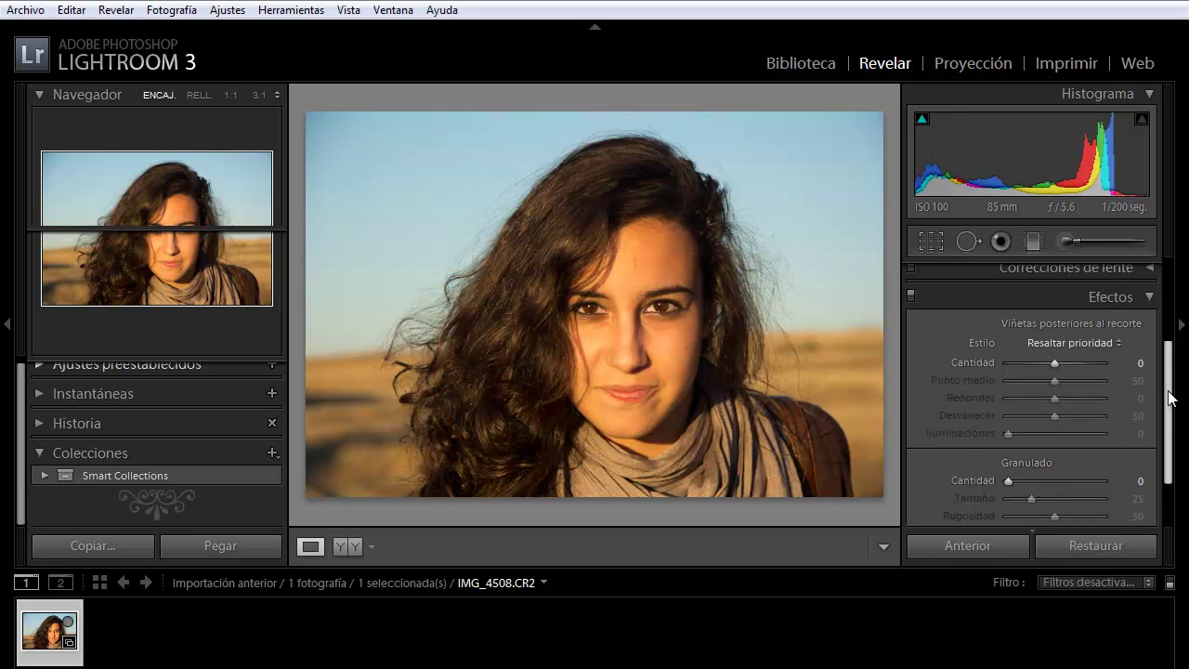
left_click(1152, 297)
Glance at Calibración de cámara, fold it, and switch to the Proyección slideshow module
left_click(1152, 470)
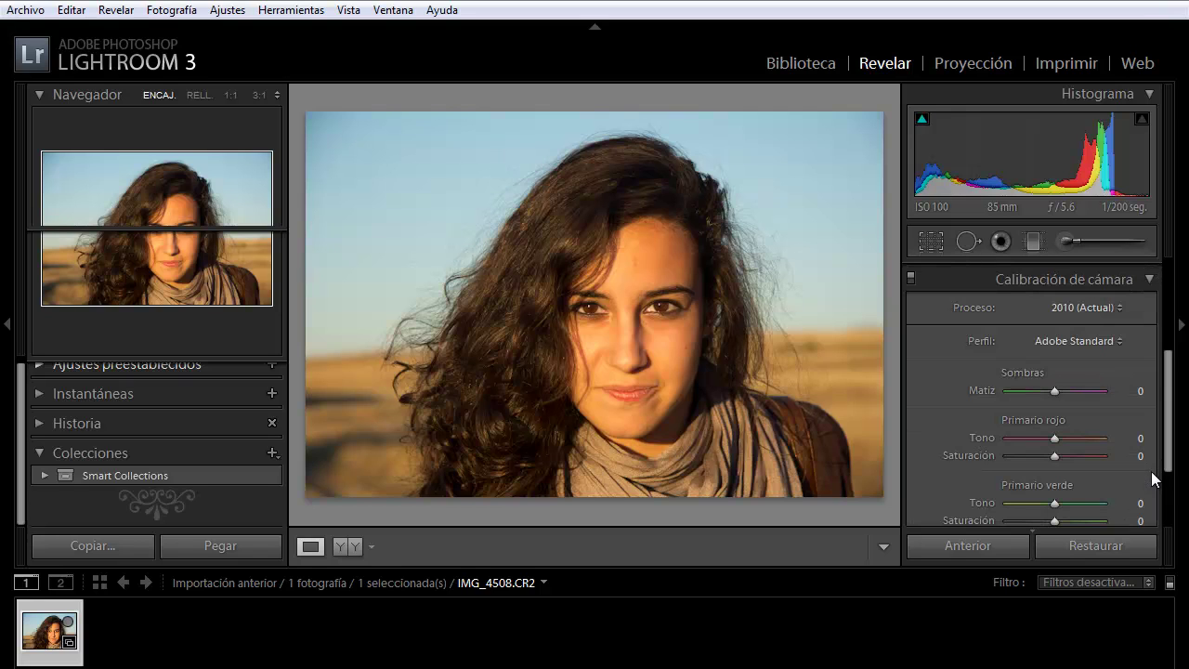
scroll(1173, 446, "down", 3)
mouse_move(1172, 446)
left_mouse_down()
mouse_move(1174, 472)
mouse_move(1178, 390)
left_mouse_up()
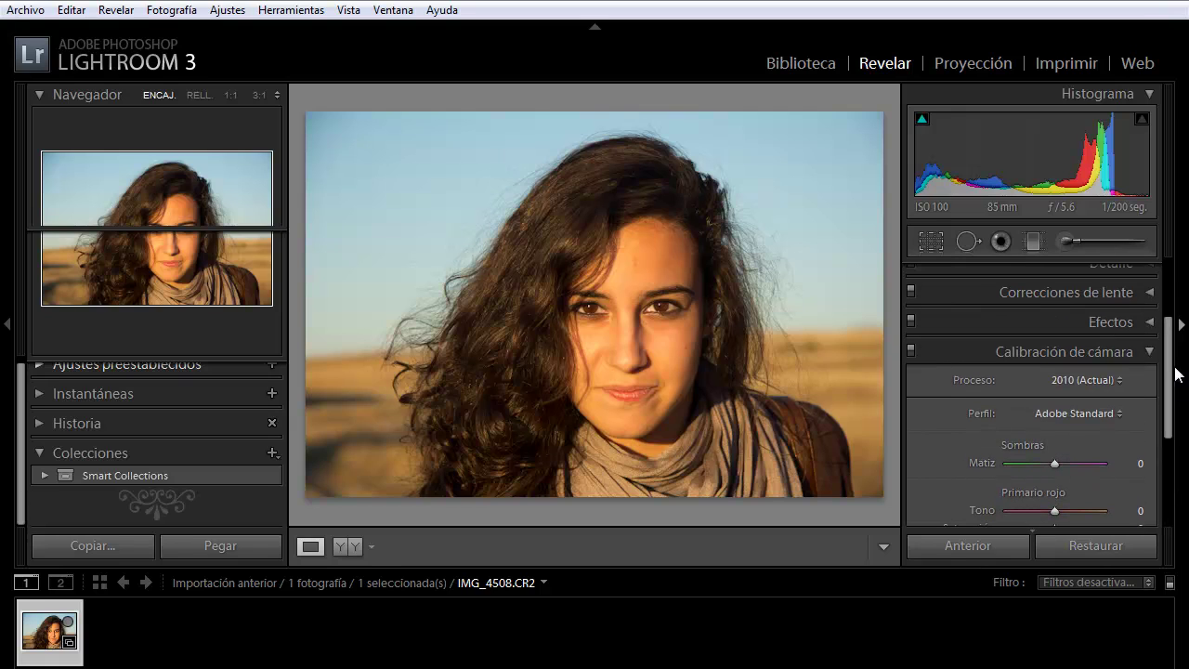
left_click(1149, 351)
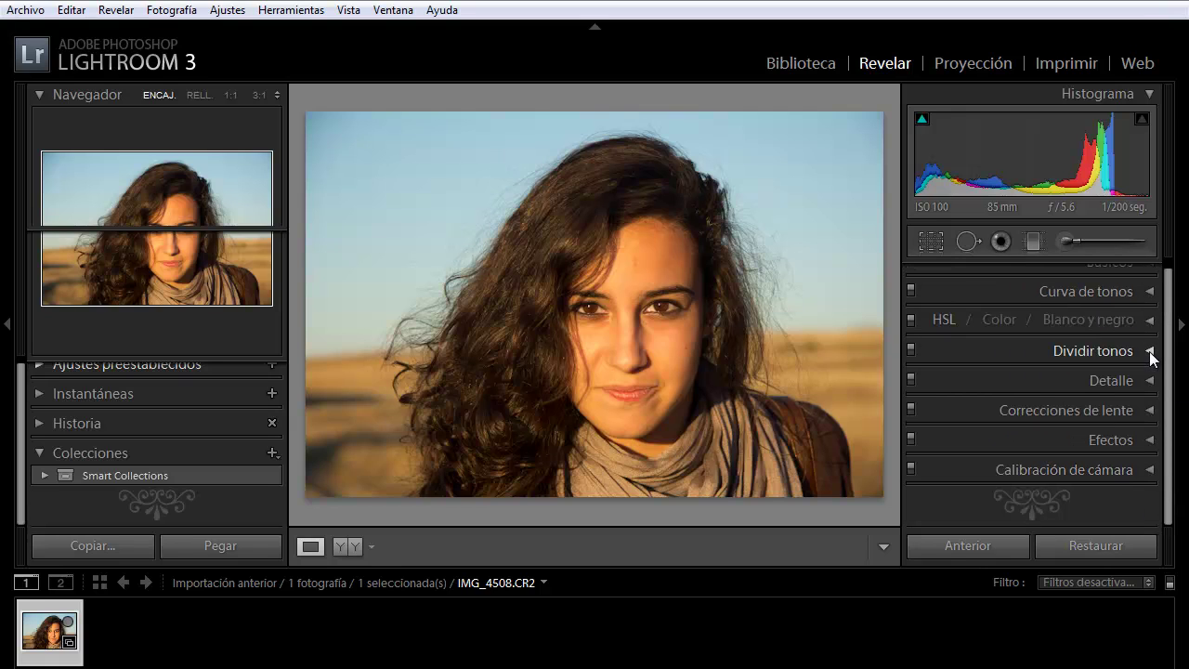
left_click_drag(1171, 369, 1167, 309)
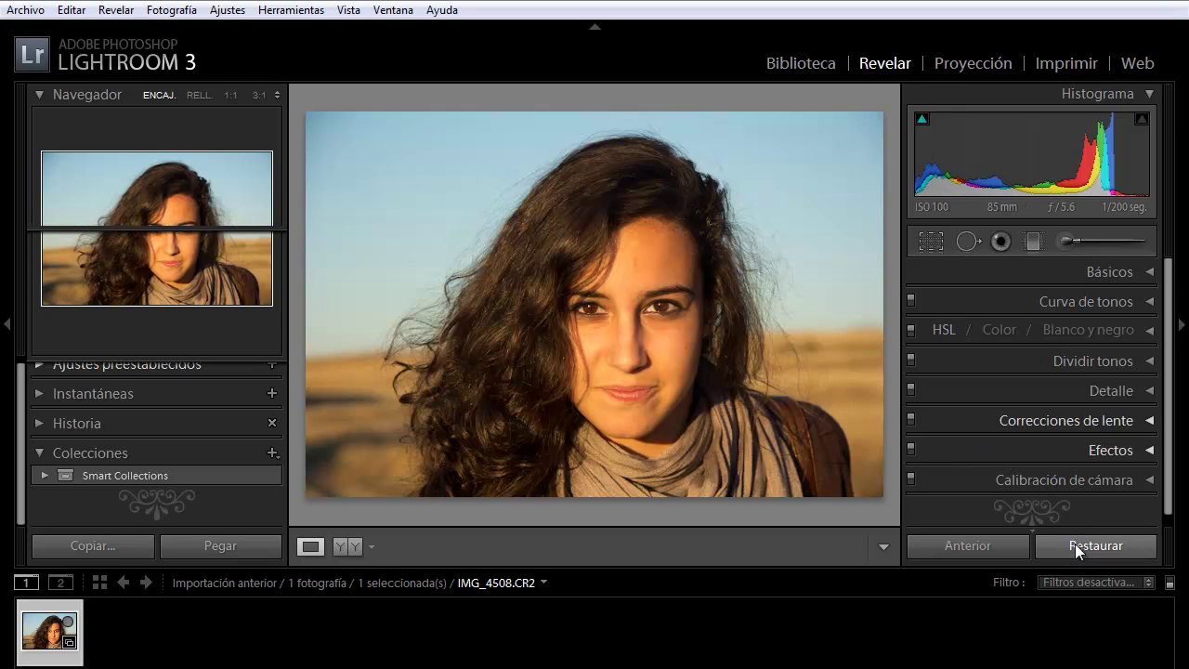
left_click(979, 68)
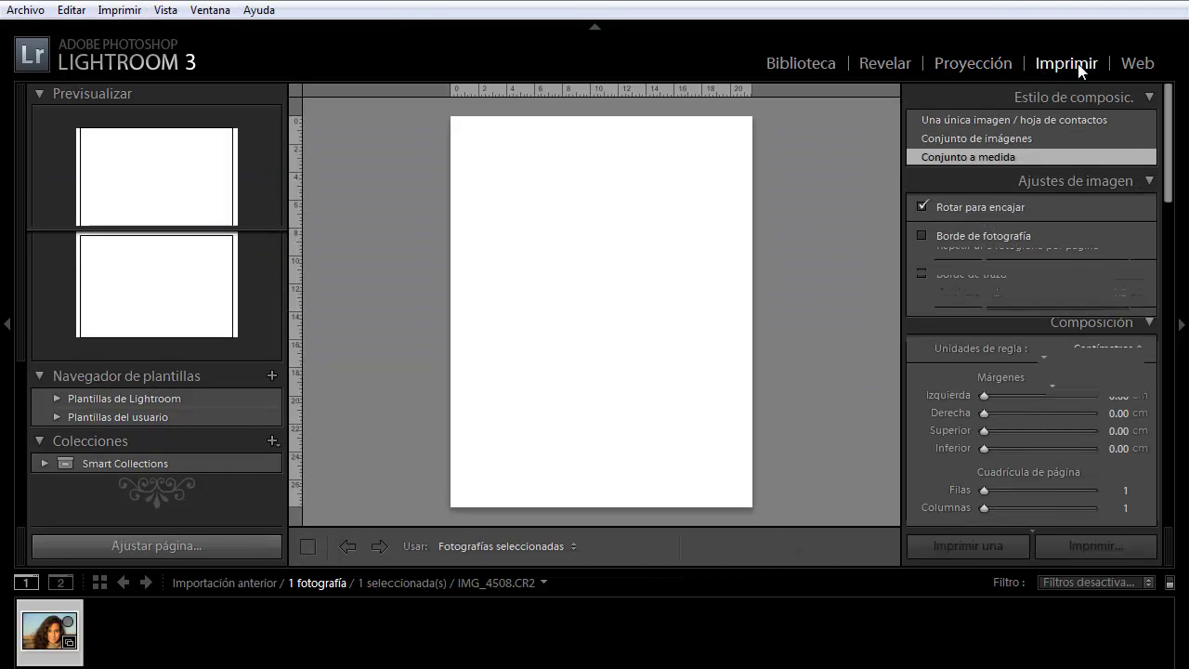
View the HTML gallery in the Web module, then go to Biblioteca
left_click(1137, 64)
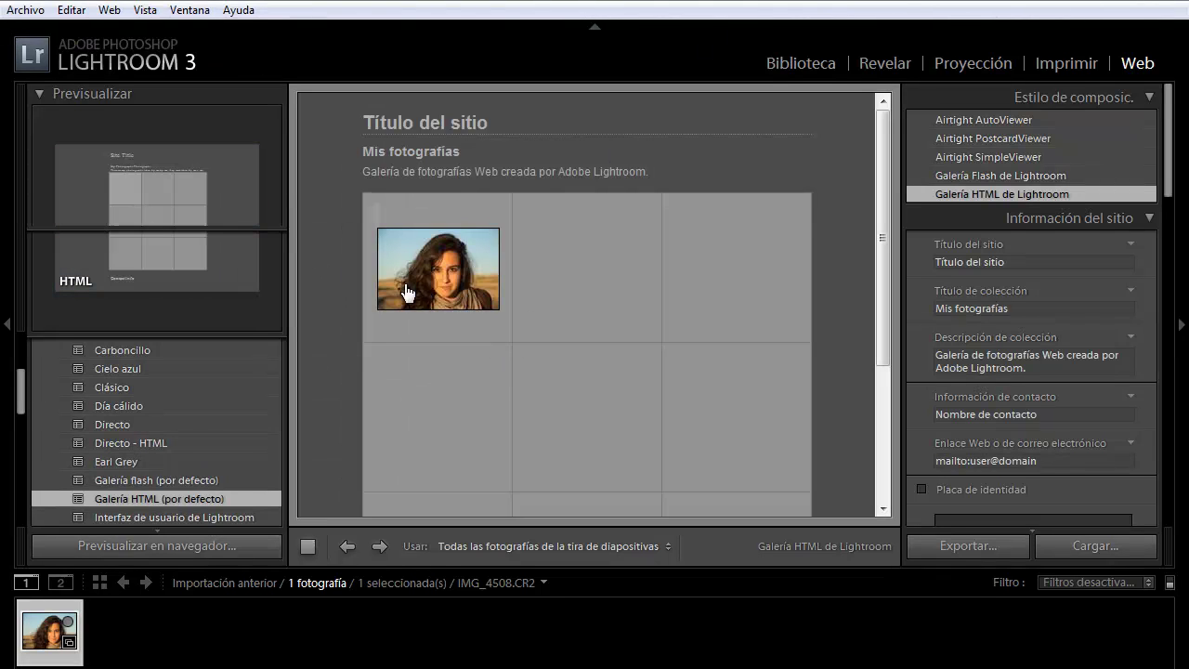
left_click(801, 63)
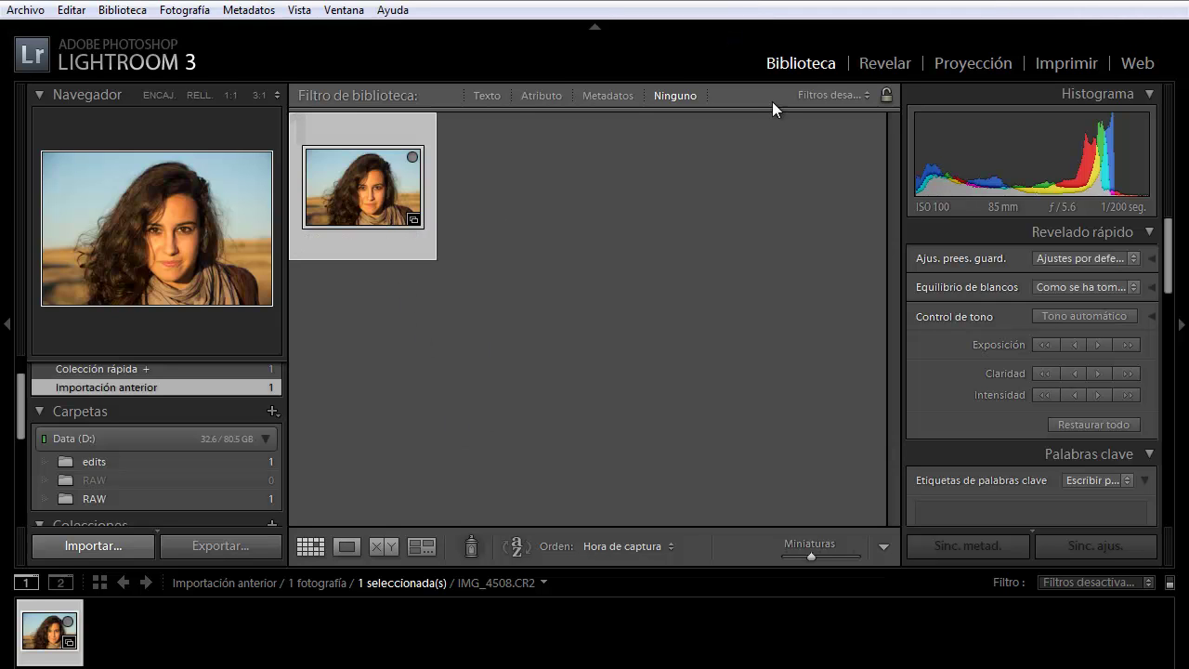
Switch to the Revelar module to show the portrait with its folded adjustment panels
left_click(866, 63)
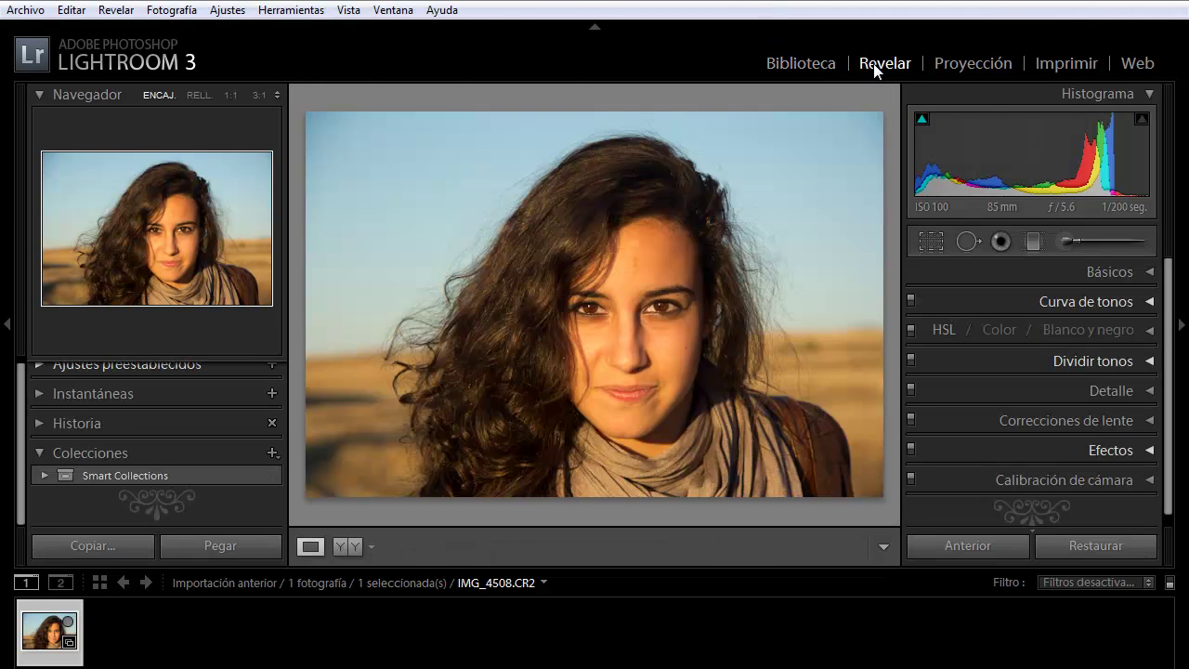